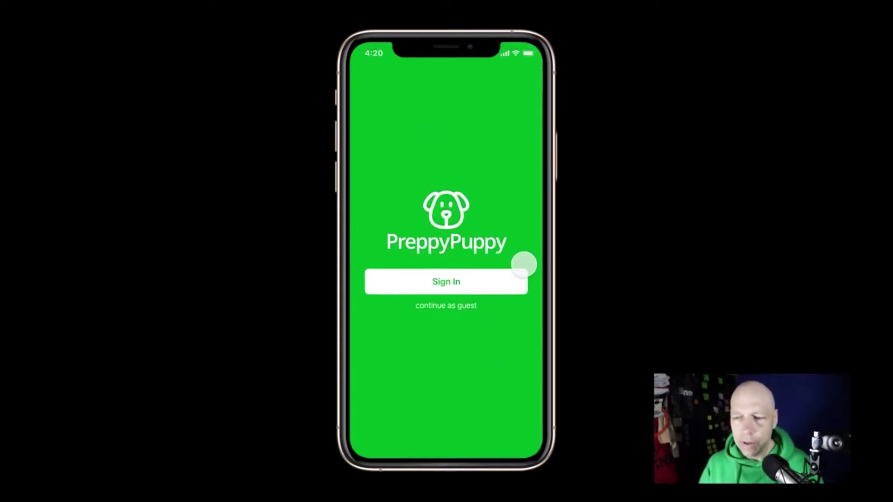
Try out the prototype's Sign In button, opening and closing the sign-in screen twice
click(447, 281)
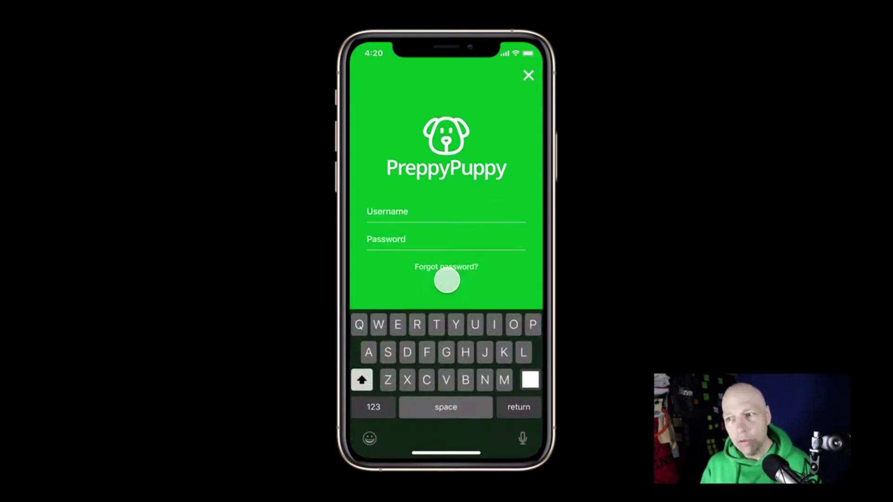
click(528, 75)
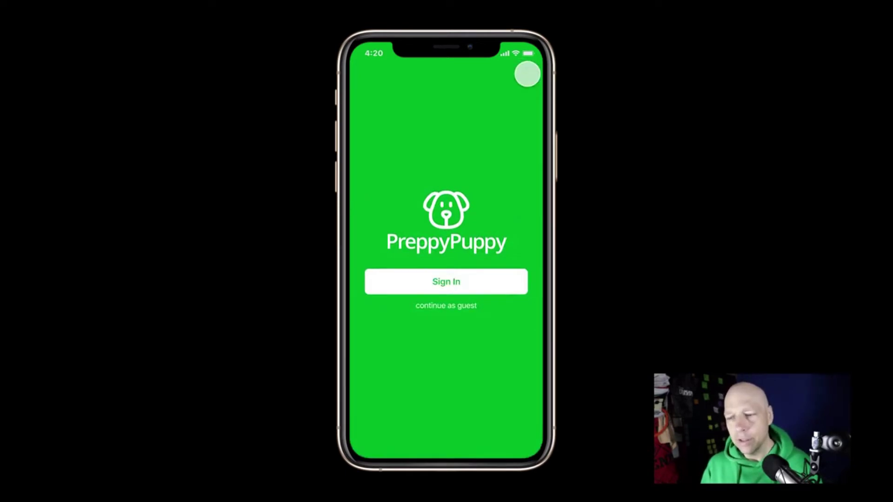
click(453, 282)
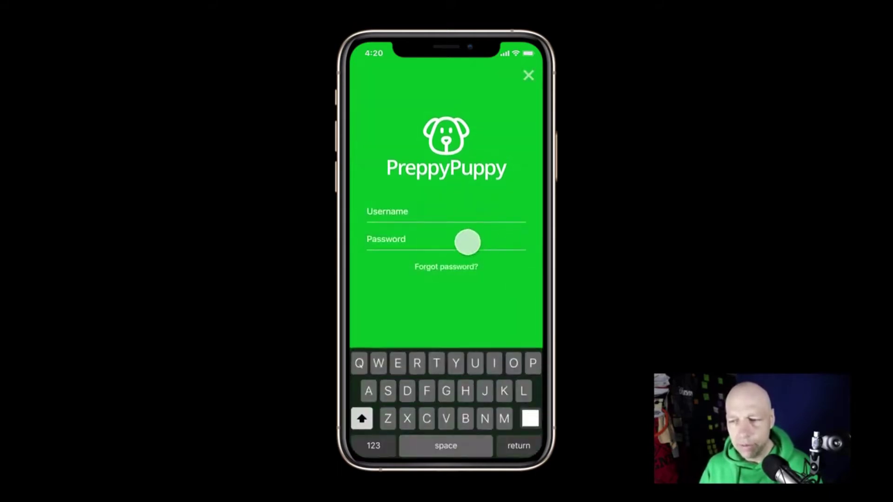
click(523, 75)
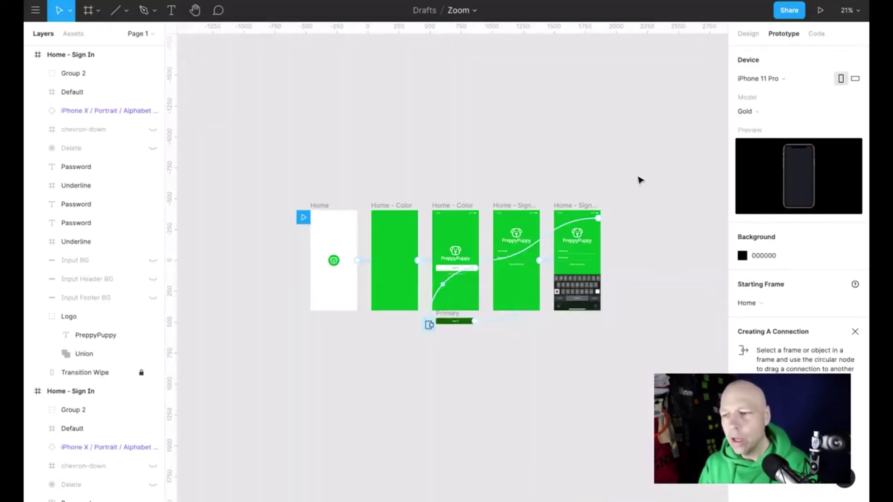
Examine the sequence of prototype frames, the Home frame's delayed interaction and the green circle behind its dog logo
scroll(640, 180, up, 2)
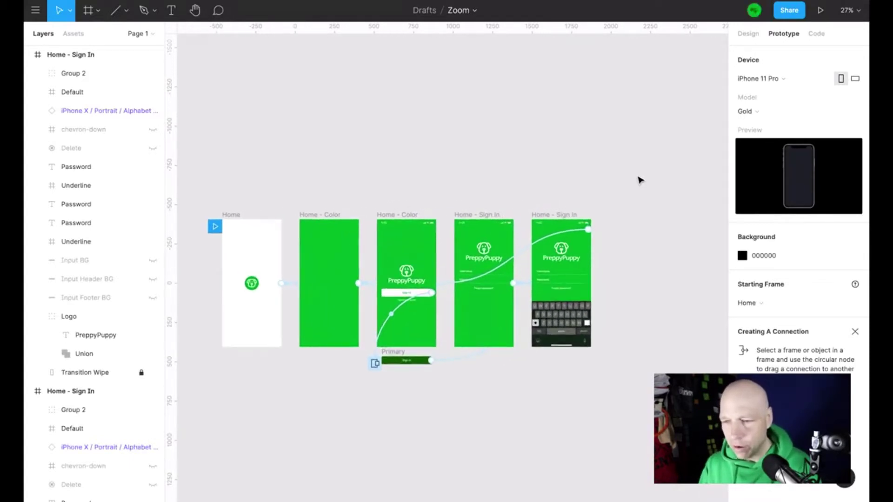
scroll(269, 250, left, 3)
scroll(255, 251, right, 1)
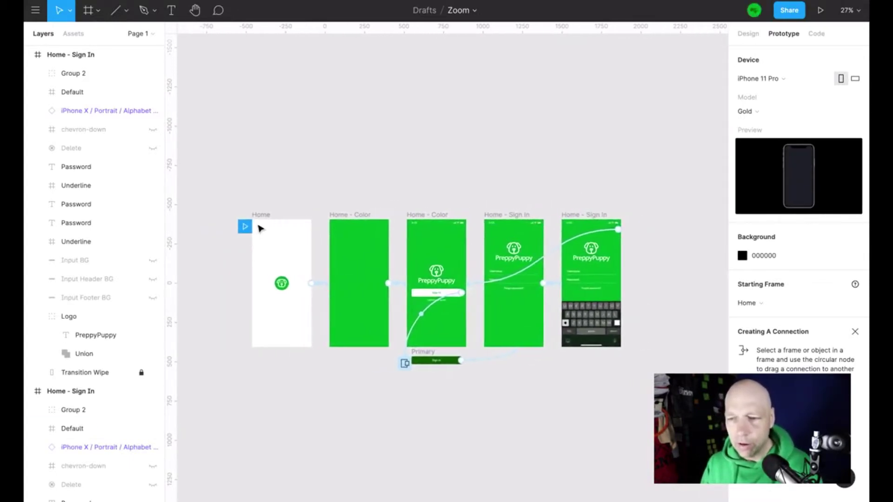
scroll(261, 223, up, 5)
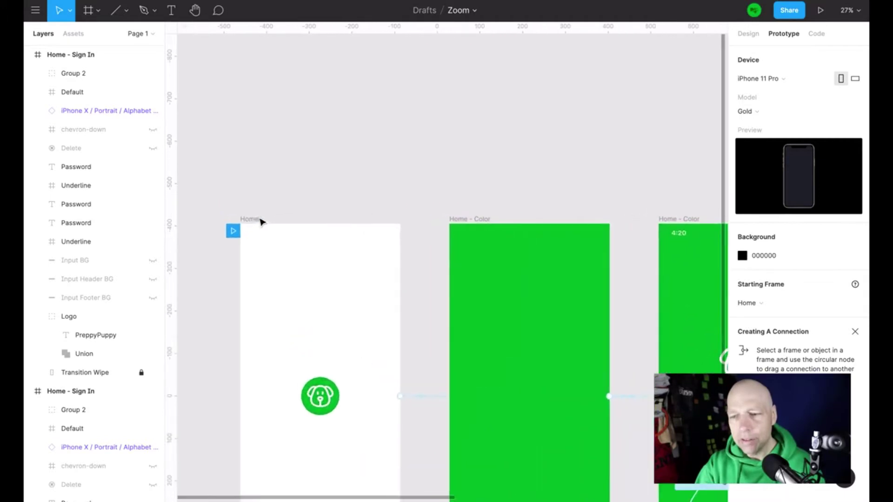
scroll(261, 222, down, 3)
scroll(260, 222, left, 1)
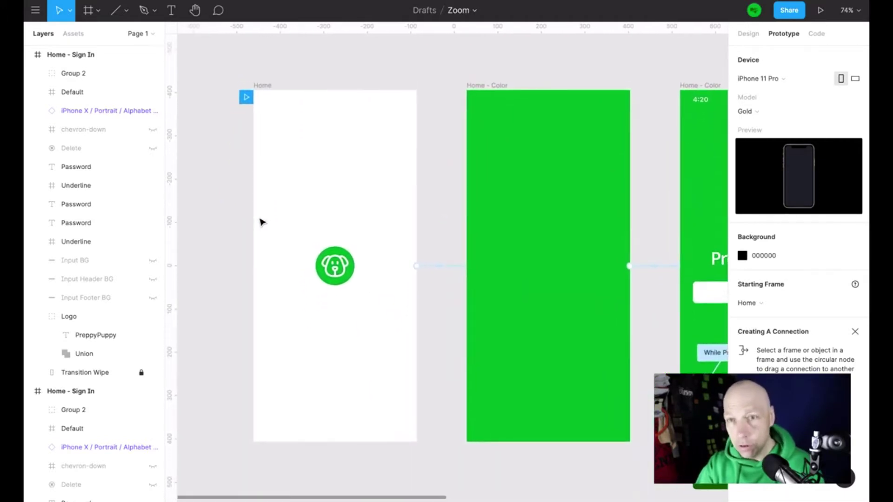
click(266, 87)
click(266, 87)
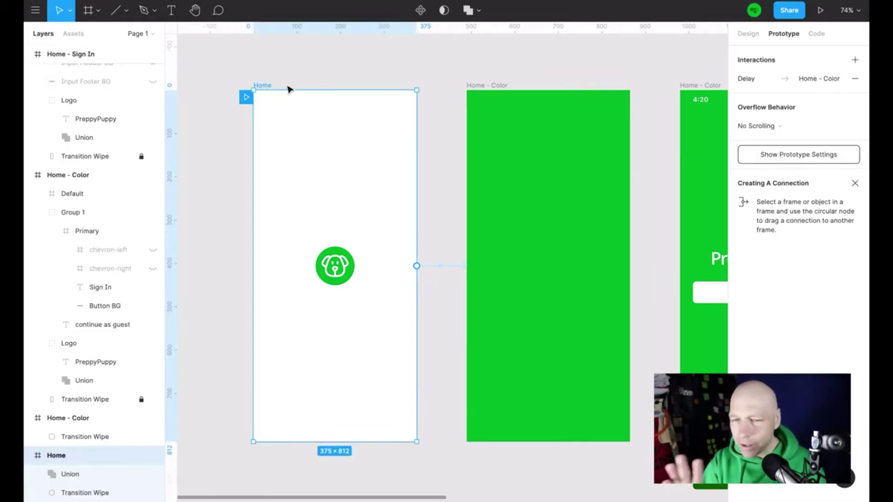
scroll(372, 90, right, 2)
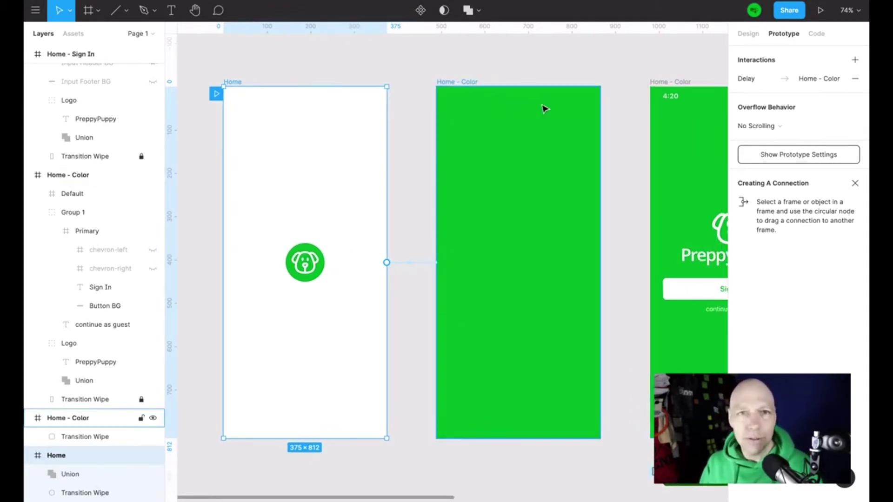
click(315, 252)
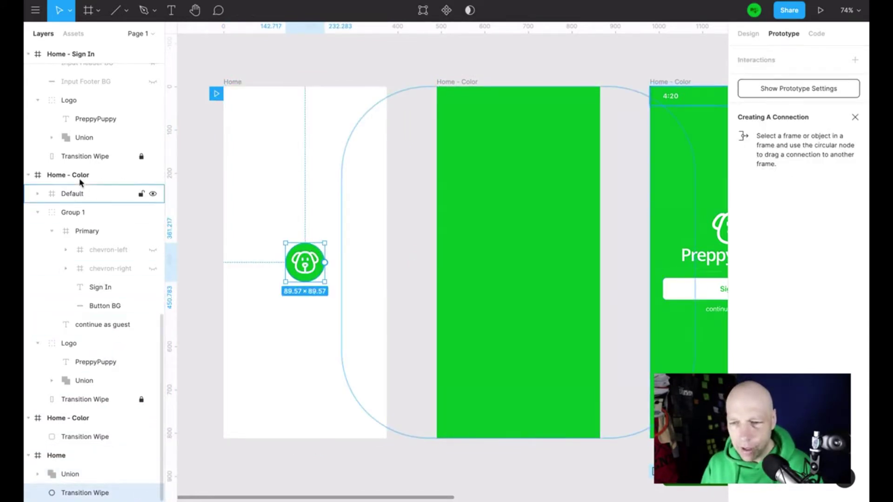
Collapse the Primary, Home - Sign In and Home - Color frames in the layer list, leaving only the Home frame expanded
click(28, 175)
scroll(47, 131, up, 2)
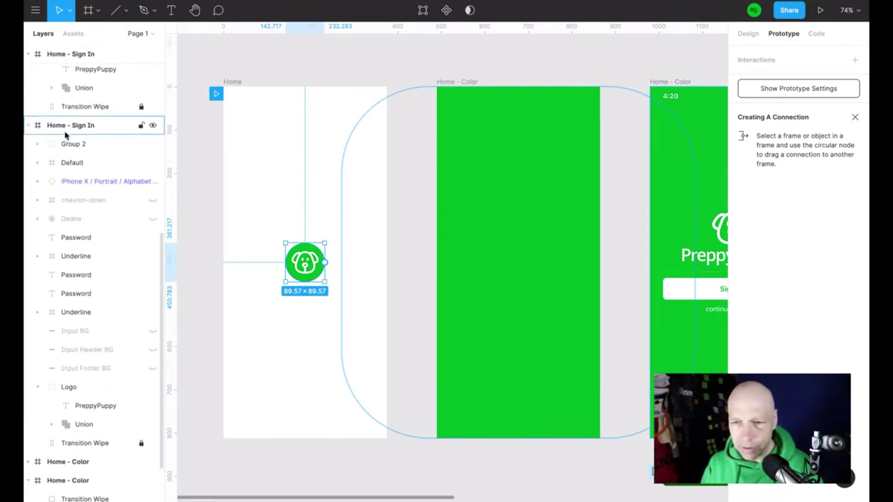
click(28, 125)
scroll(51, 129, up, 2)
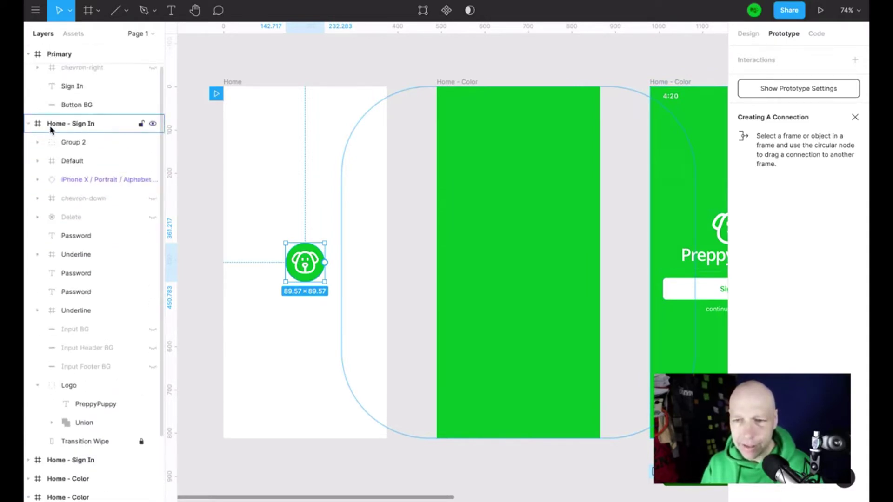
click(29, 124)
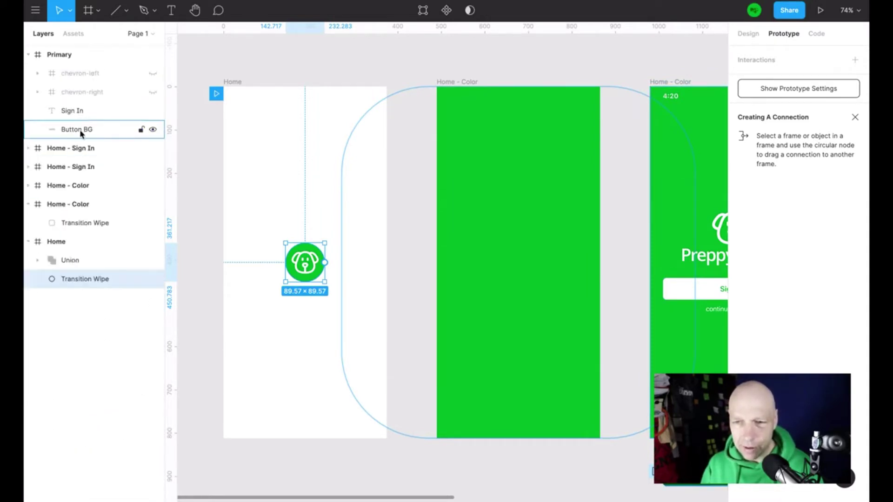
click(29, 54)
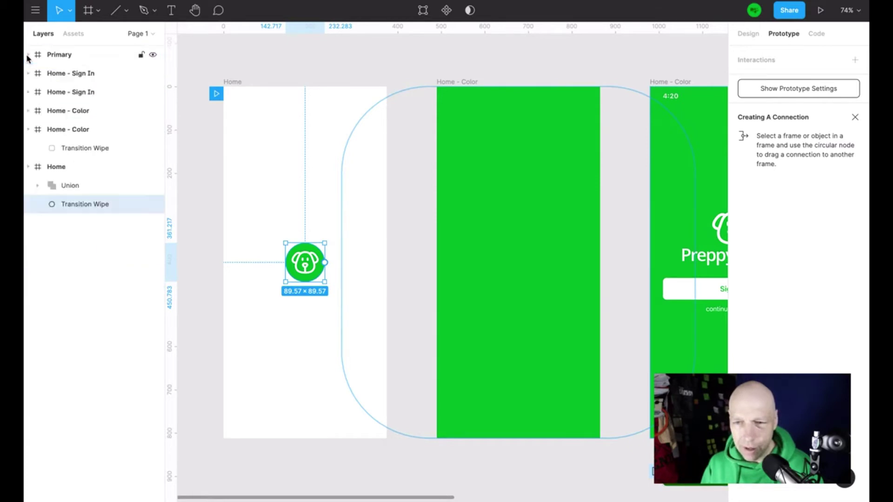
click(29, 130)
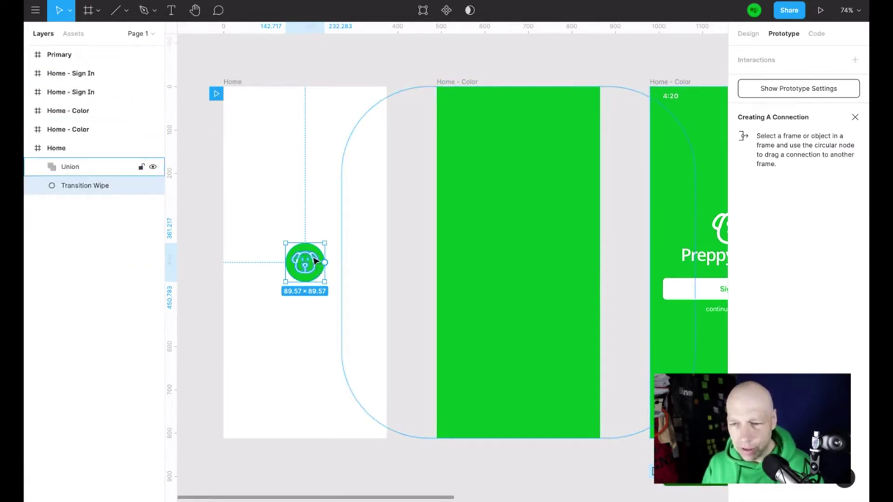
Compare the logo and Transition Wipe circle in the Home frame with the identically named Transition Wipe shape in the adjacent Home - Color frame
click(315, 261)
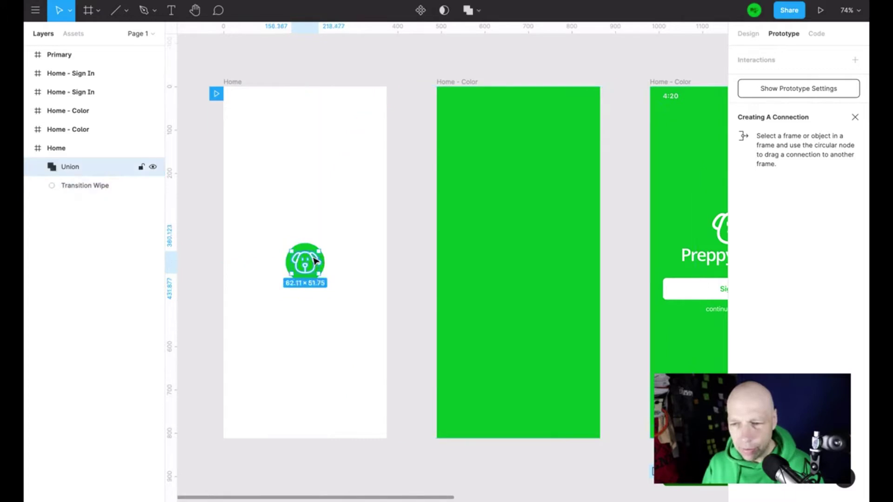
scroll(390, 255, down, 2)
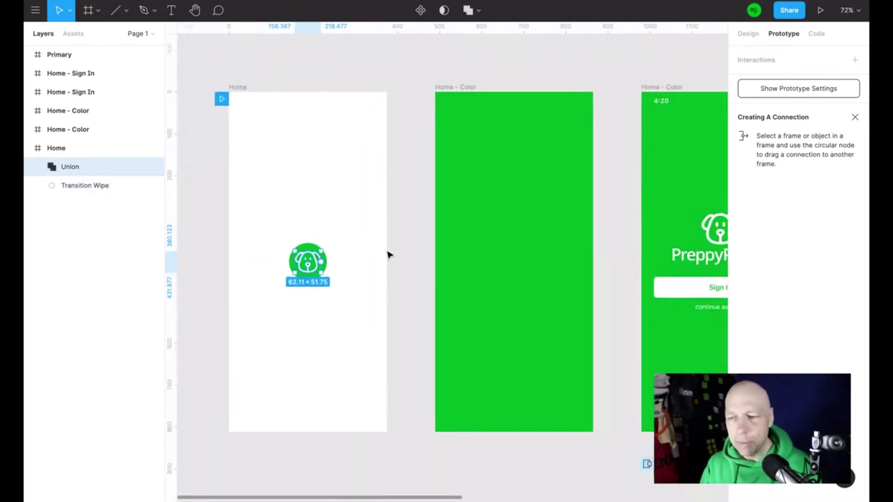
click(307, 242)
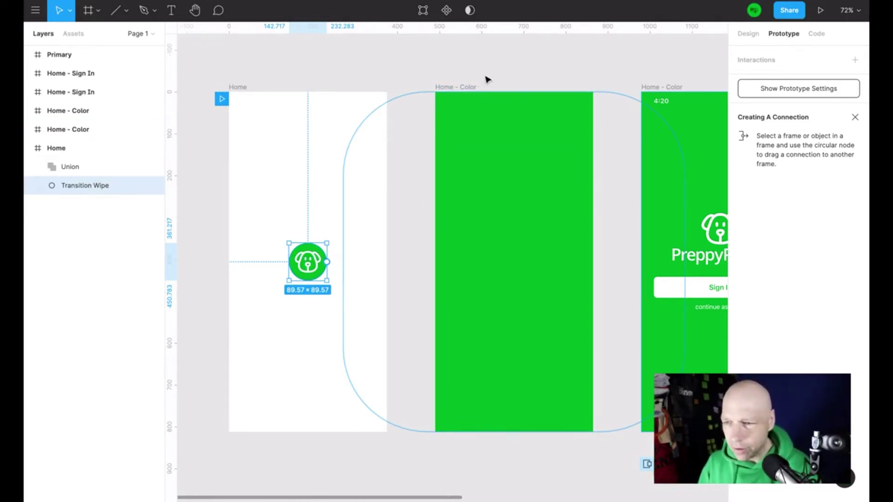
click(621, 109)
click(572, 117)
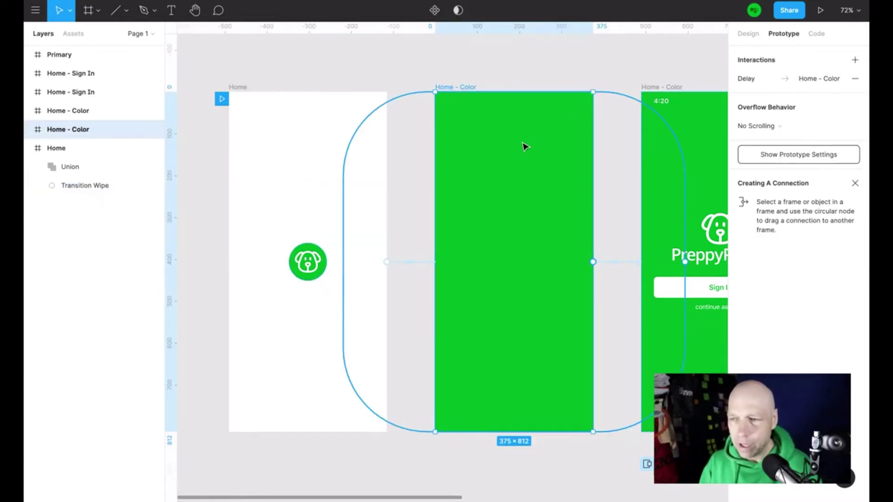
drag(103, 183, 33, 133)
click(98, 152)
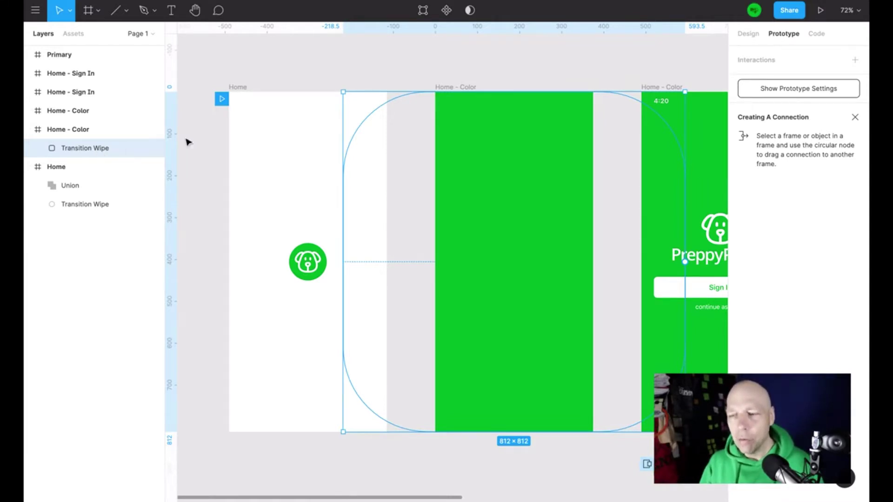
click(308, 247)
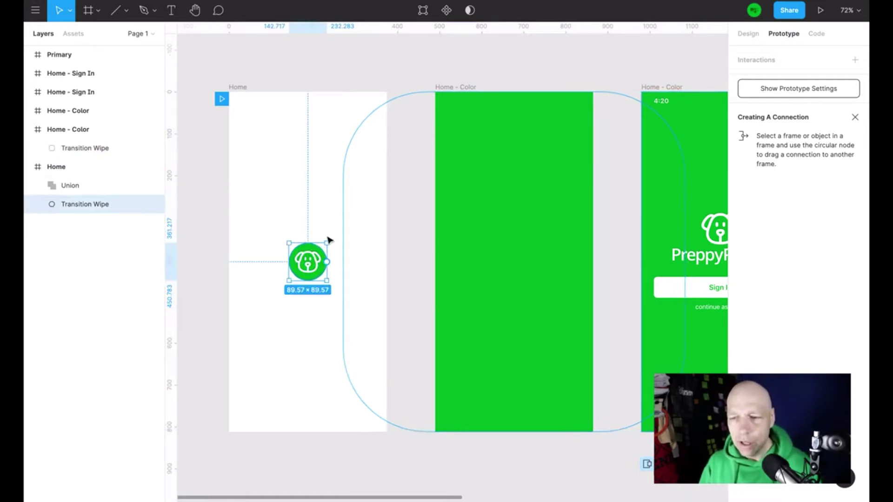
click(91, 148)
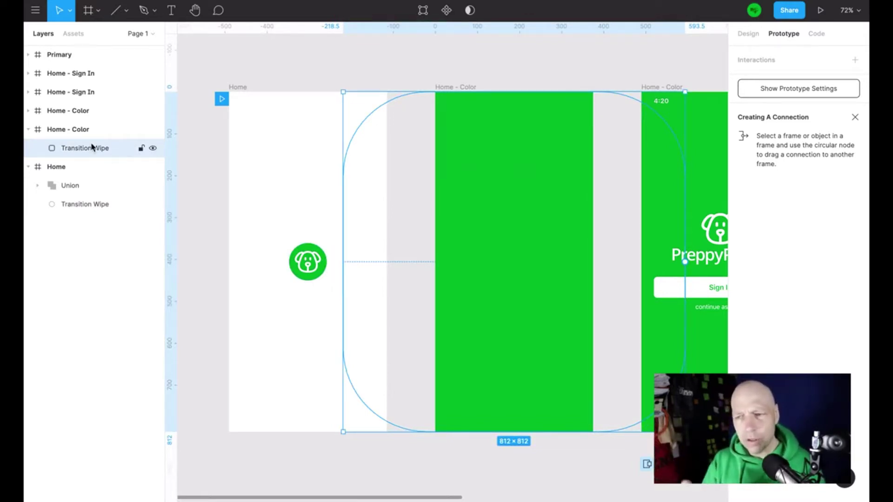
Play the prototype and replay its opening transition several times, then return to the design file
key(super+alt+Return)
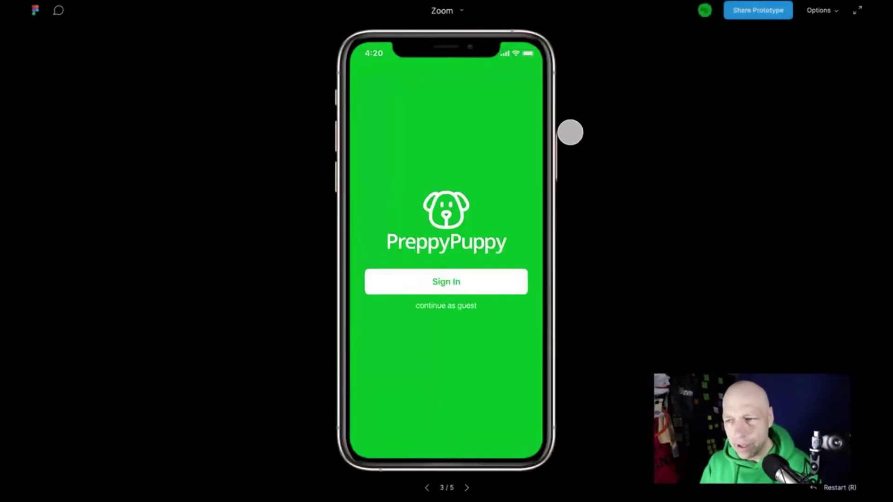
key(r)
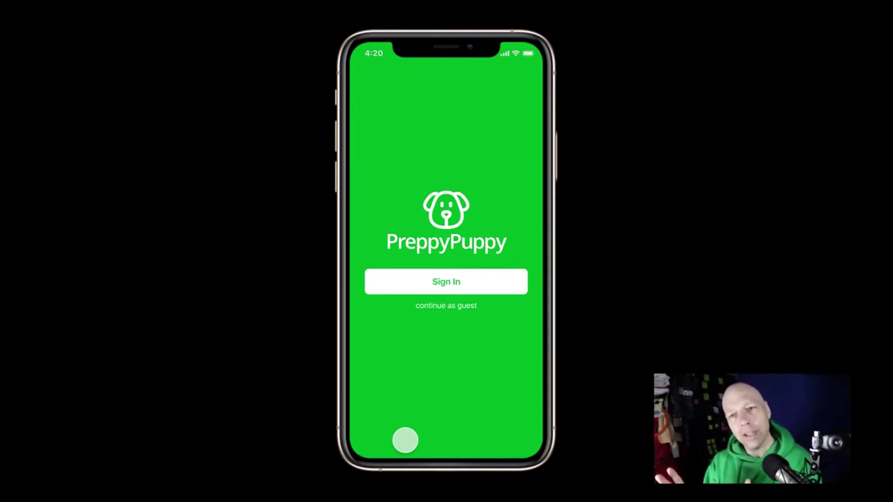
key(r)
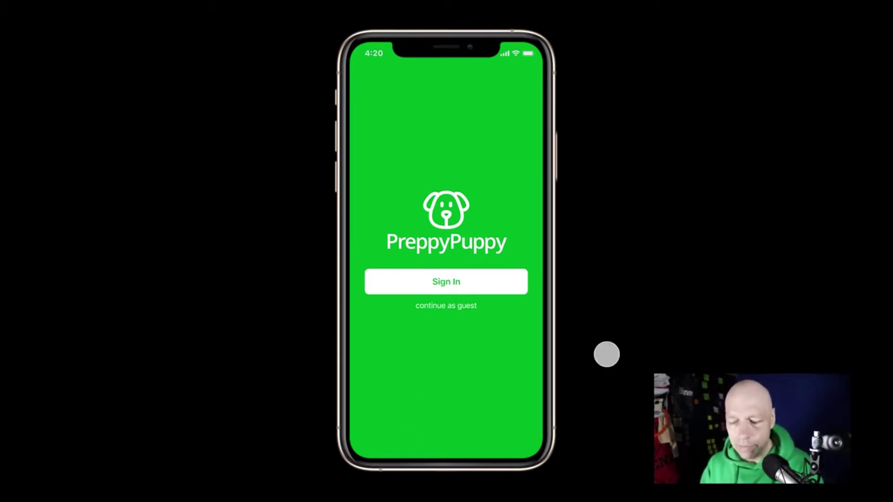
key(r)
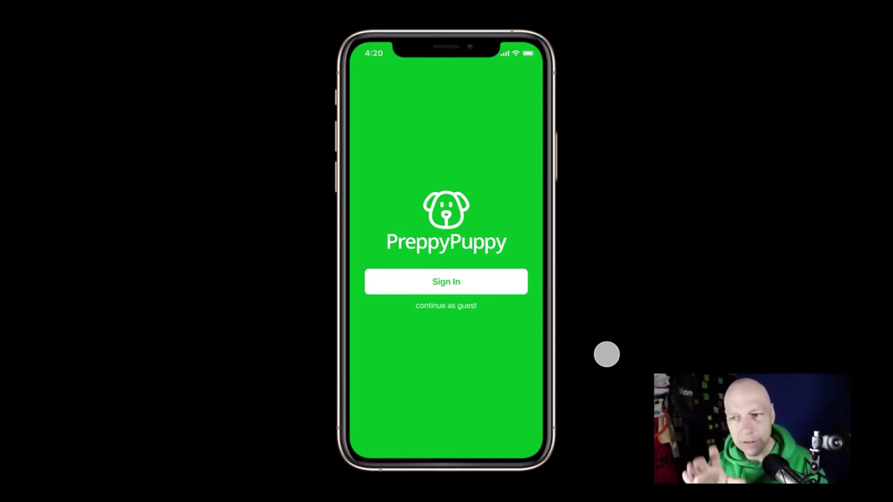
key(r)
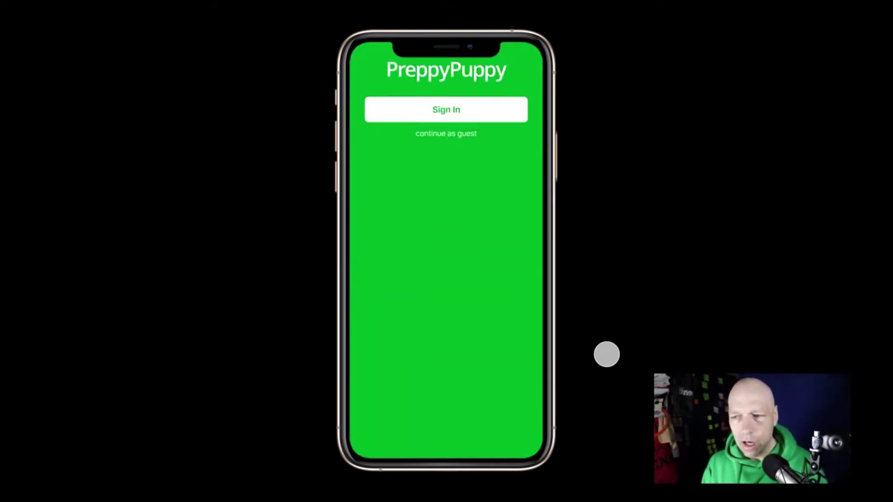
key(ctrl+w)
Open the interaction details of the delayed transition from the Home frame to the Home - Color frame
click(320, 255)
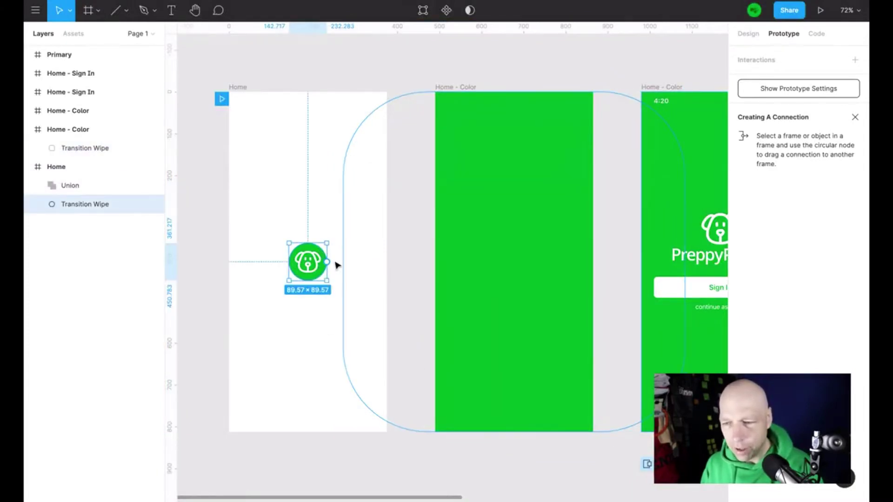
click(212, 71)
drag(386, 261, 424, 264)
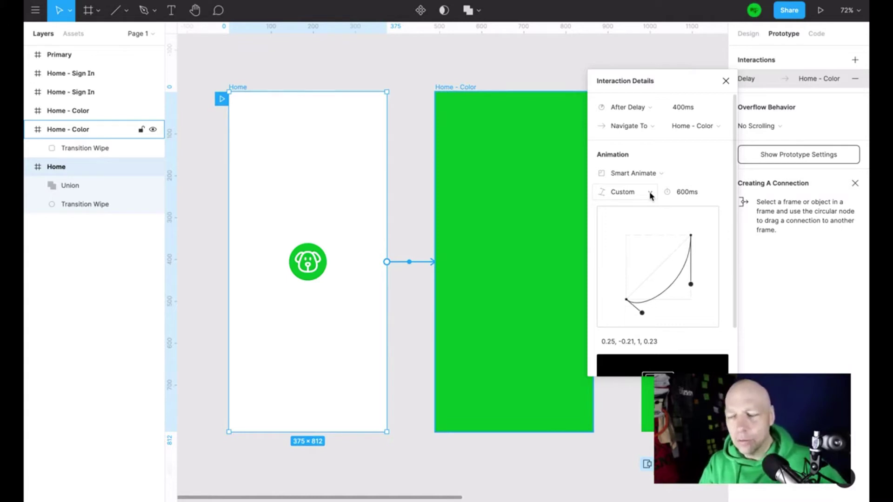
Reshape the transition's custom easing curve to 0, 1.33, 1, 0.23 and preview the prototype
drag(643, 315, 626, 259)
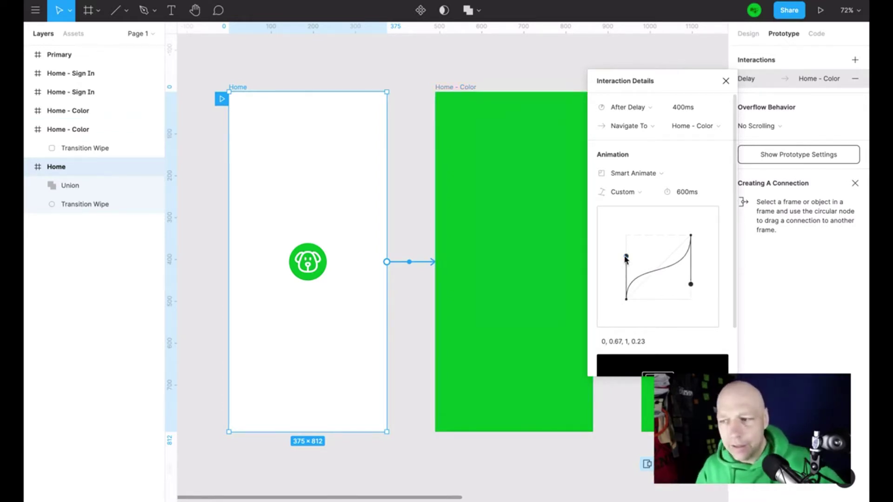
scroll(725, 347, down, 2)
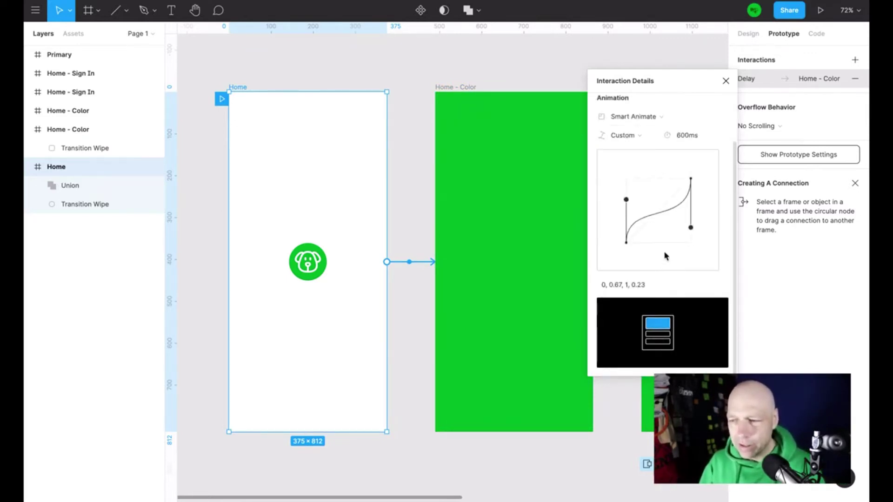
drag(626, 199, 626, 157)
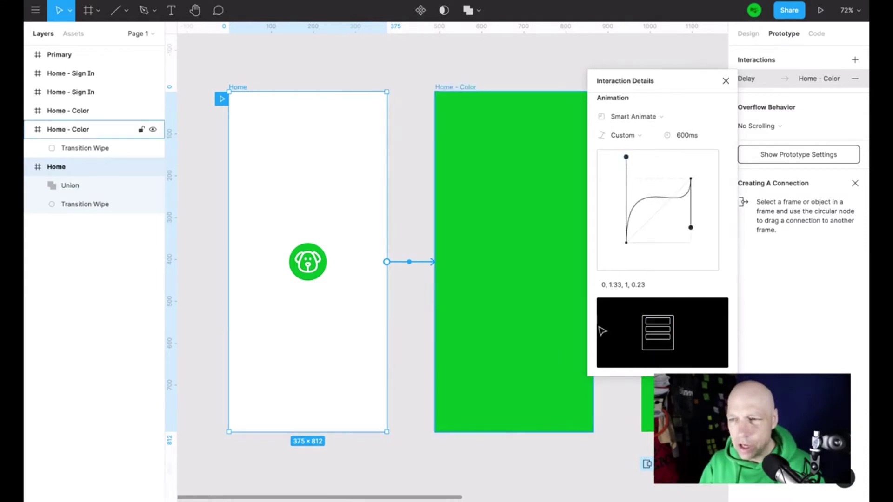
click(820, 10)
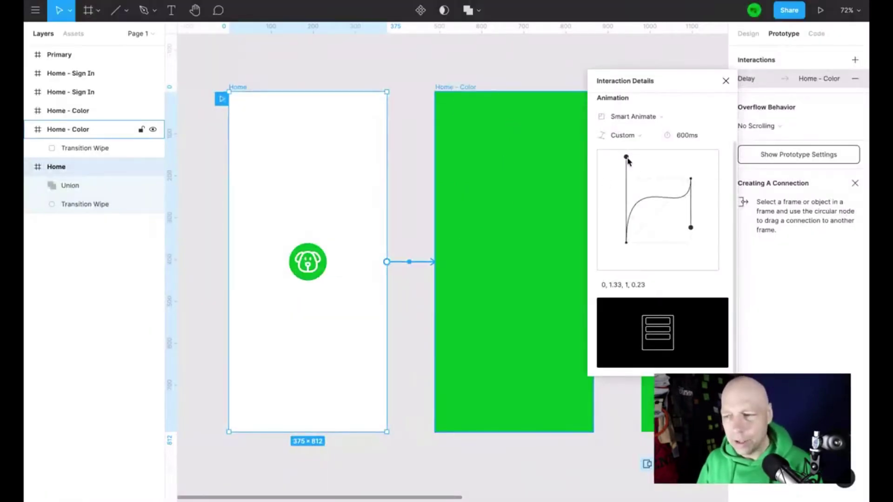
Move the first handle of the custom easing curve down to slightly below the curve's start point
drag(629, 161, 647, 254)
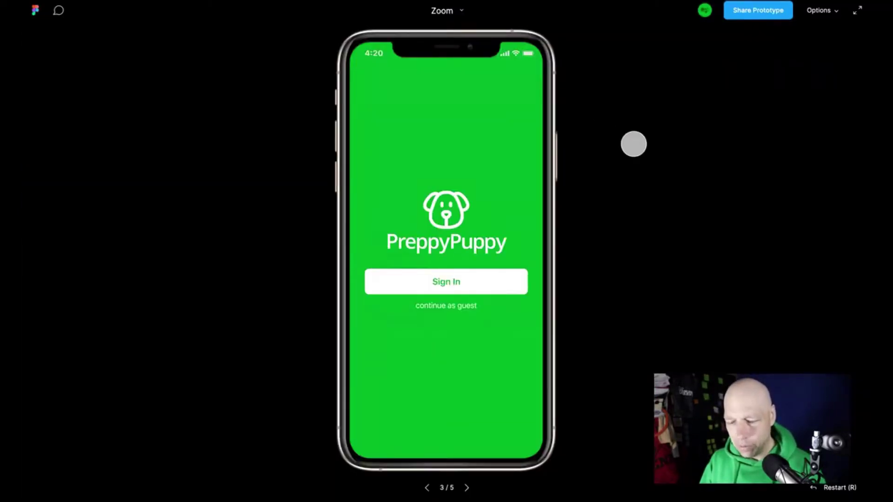
Replay the prototype, and examine the easing presets and trigger options of the Home frame's delayed transition
key(r)
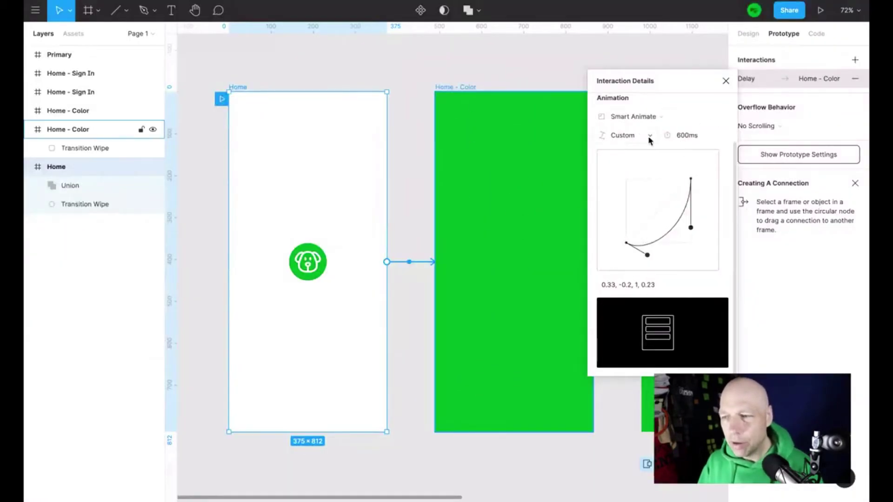
click(648, 140)
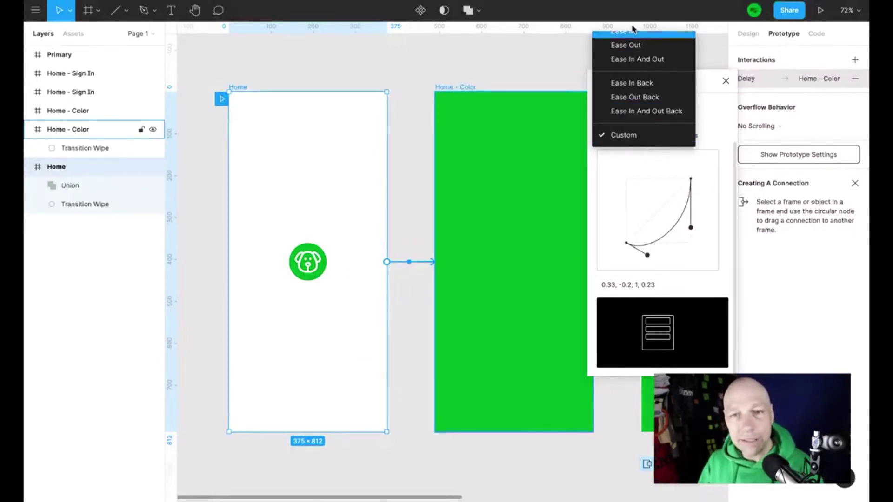
click(645, 137)
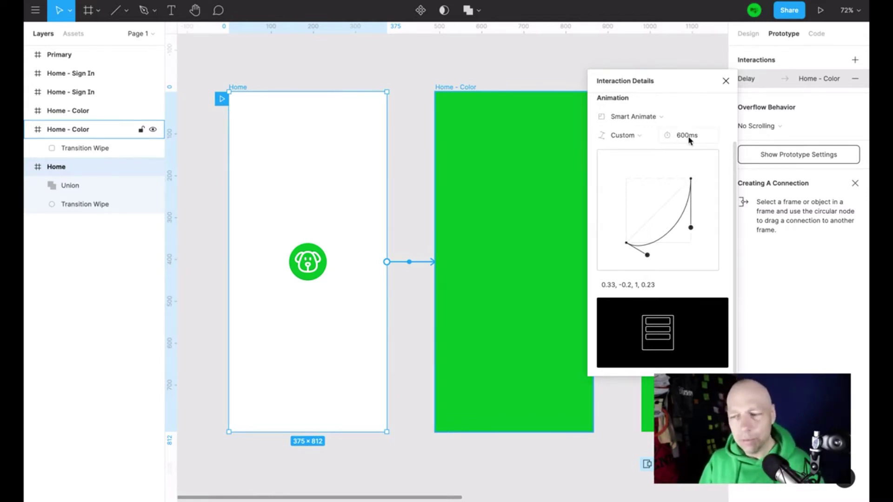
scroll(710, 204, up, 2)
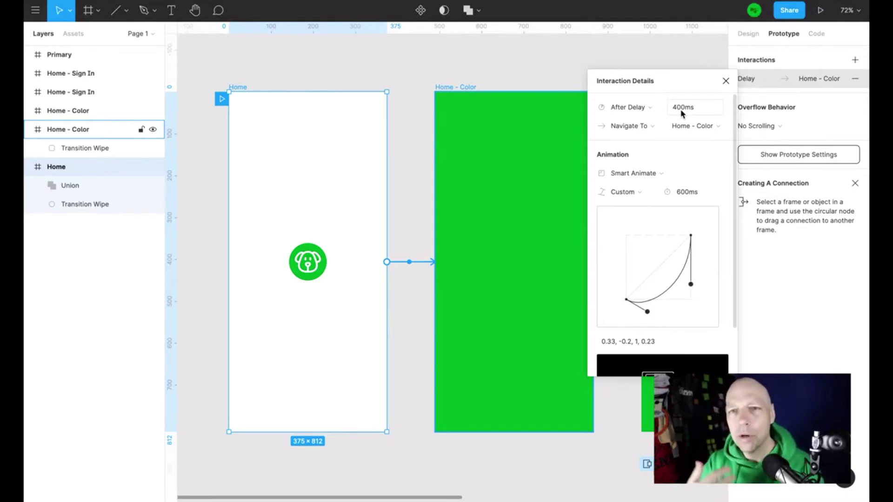
click(651, 109)
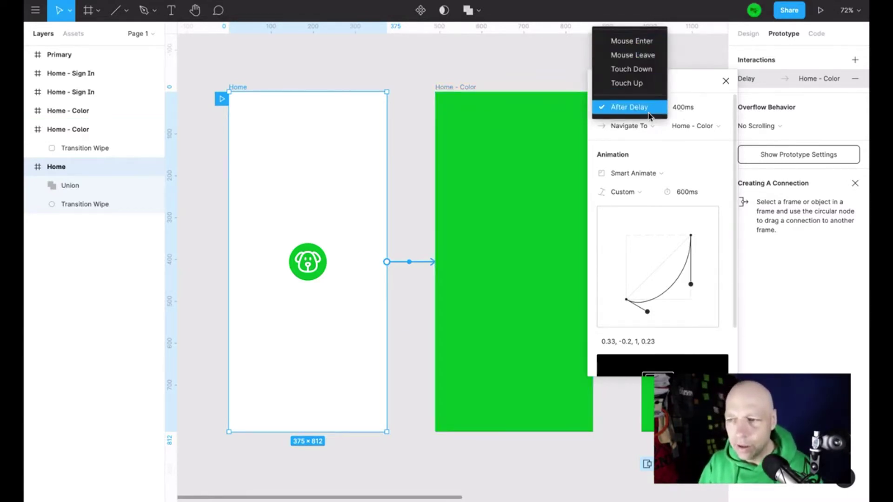
click(687, 78)
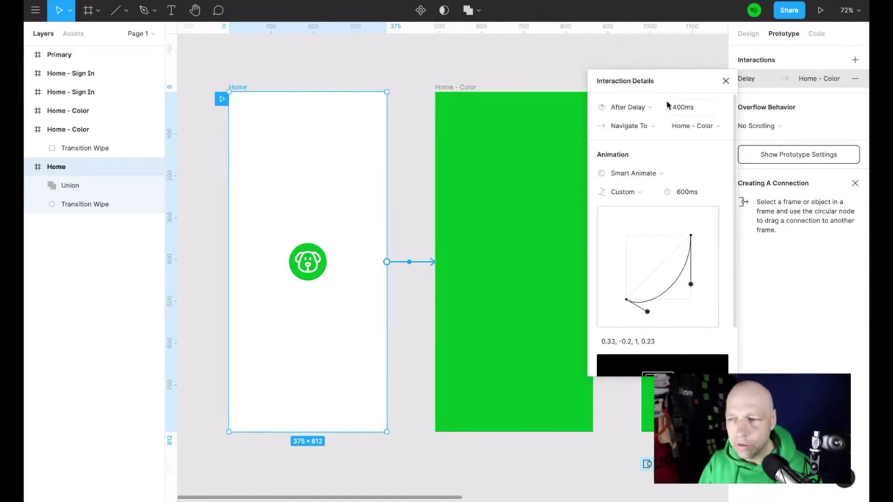
click(650, 108)
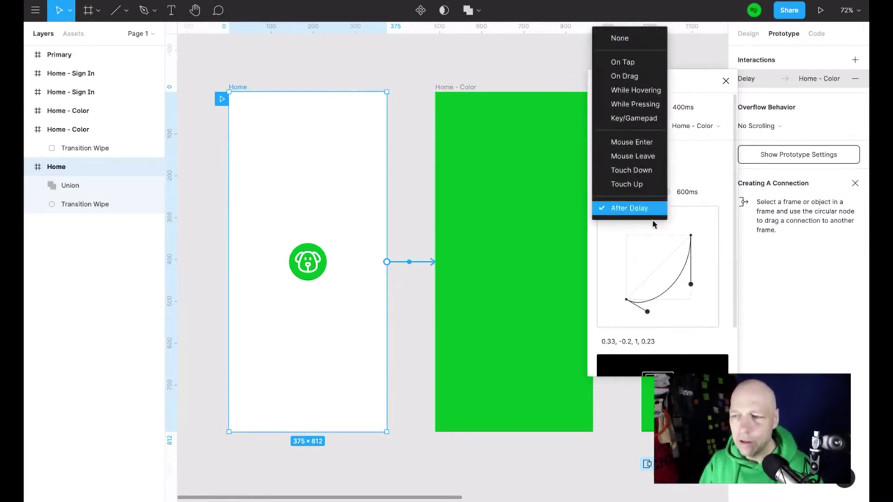
click(693, 85)
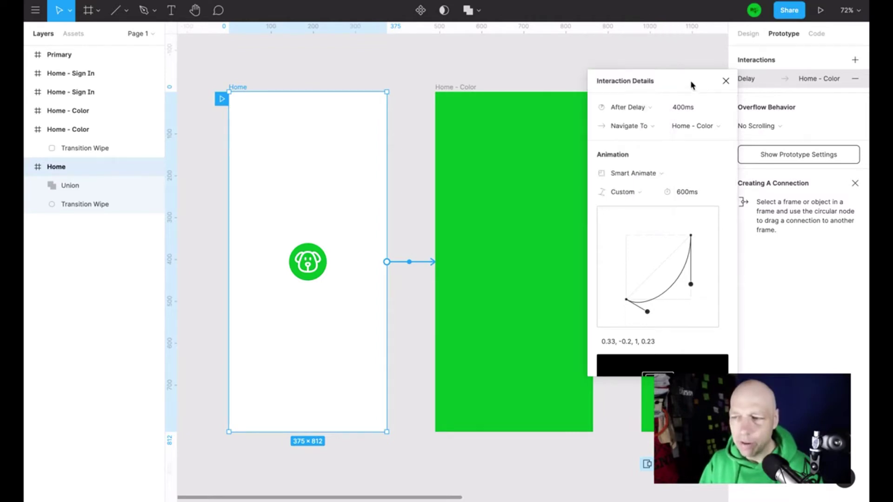
Try a 1200 ms delay on the Home frame's transition and set the delay back to 400 ms
click(678, 110)
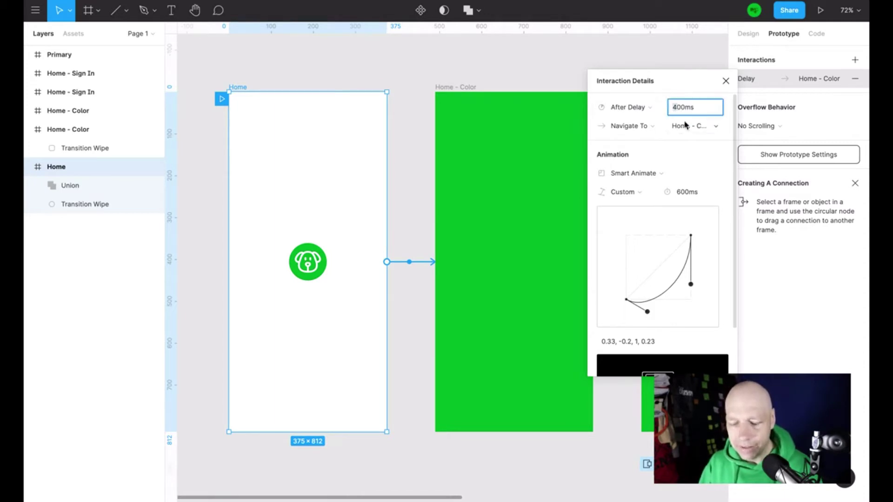
text(12)
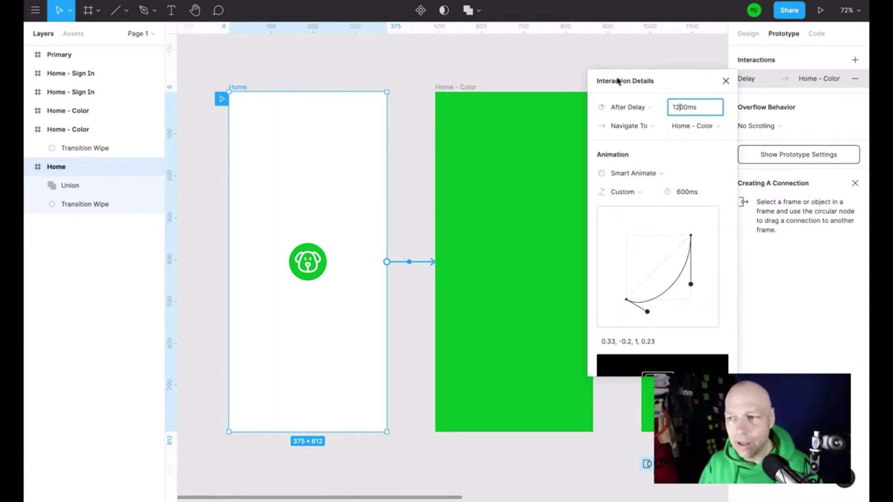
key(BackSpace)
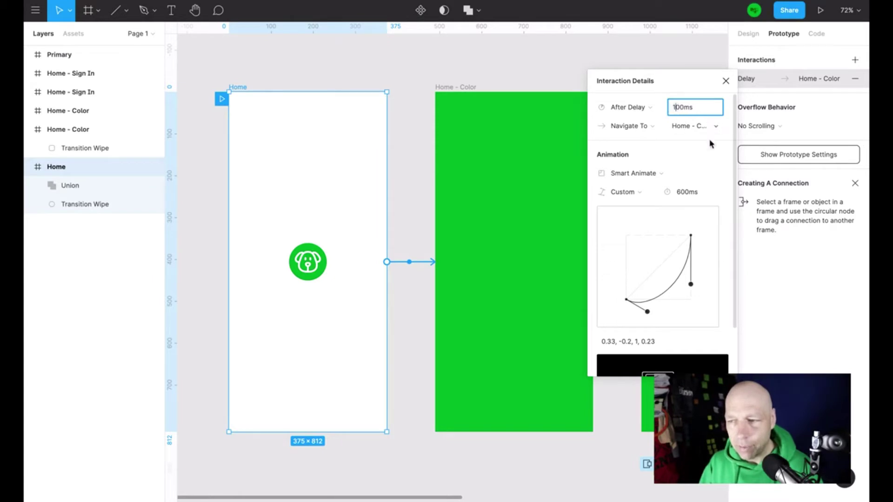
key(BackSpace)
text(4)
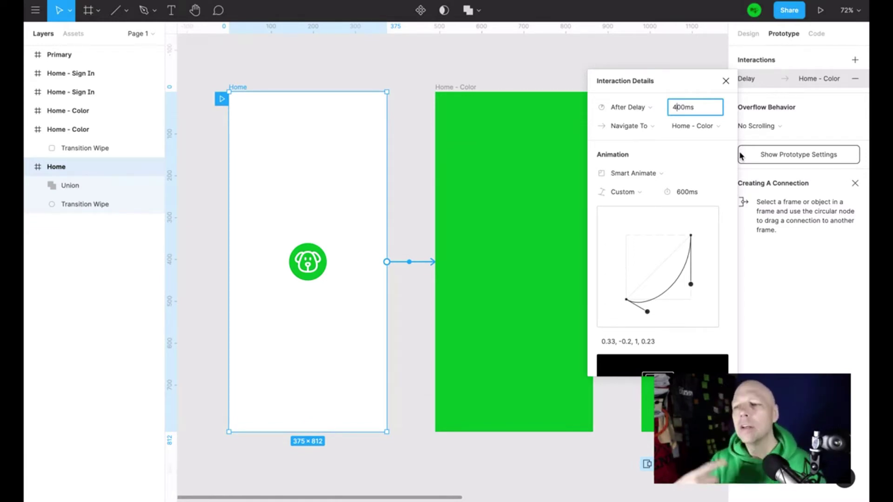
Open the interaction details of the transition from the plain green Home - Color frame to the logo Home - Color frame
click(504, 90)
scroll(534, 172, right, 3)
scroll(537, 176, right, 2)
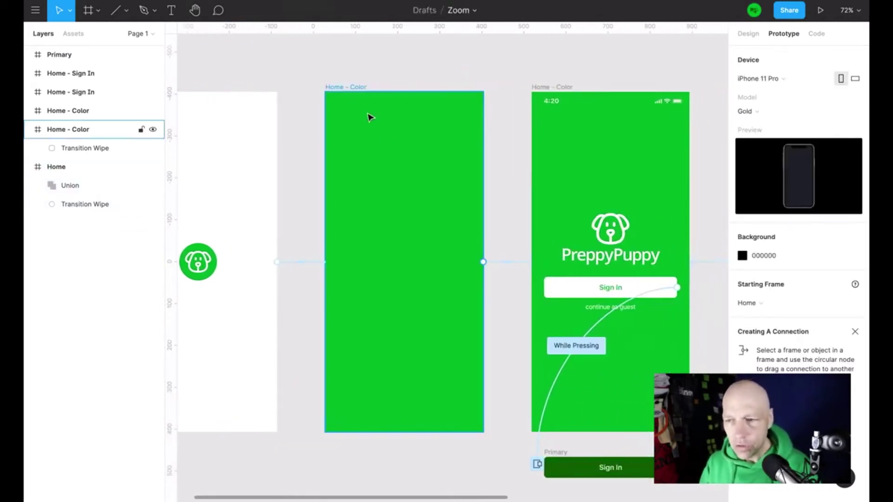
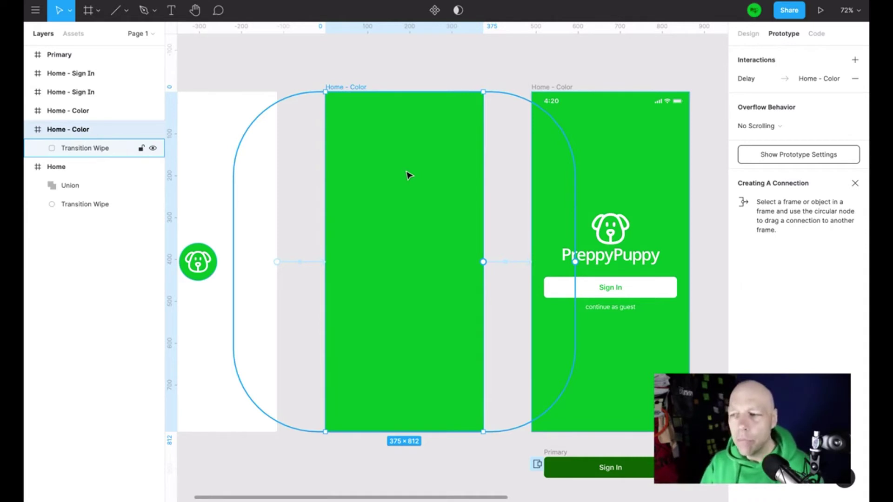
click(499, 266)
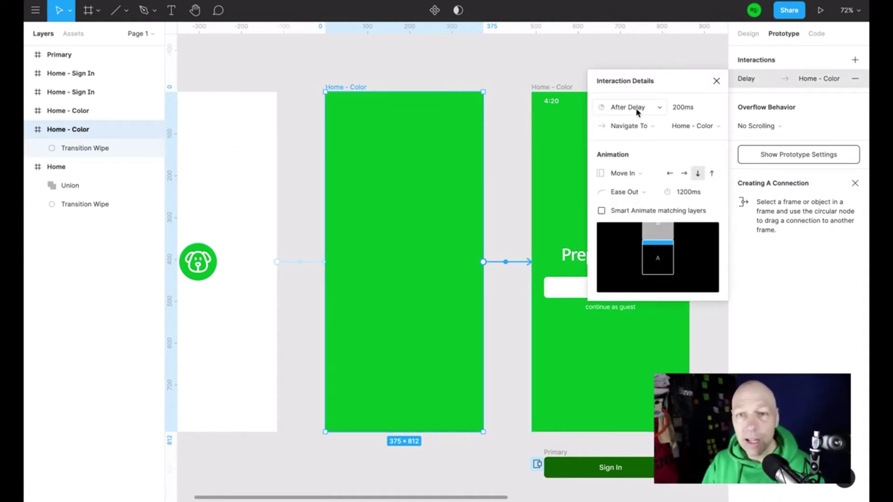
Move both Home - Sign In frames to the right, leaving room for another frame beside the logo Home - Color frame
scroll(464, 233, right, 5)
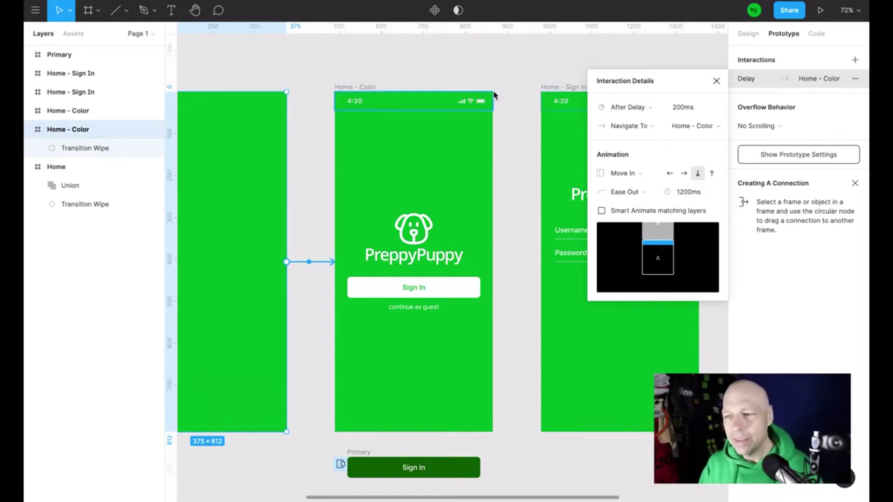
scroll(493, 95, right, 5)
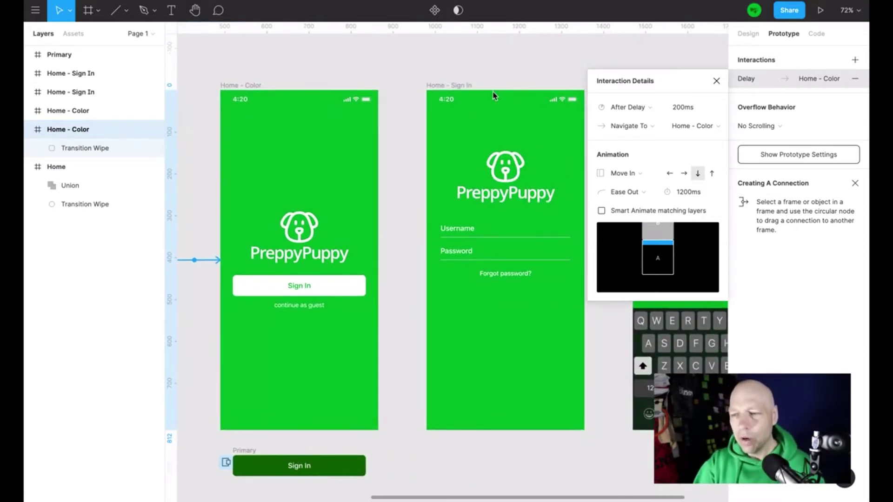
scroll(493, 94, down, 5)
scroll(494, 96, right, 3)
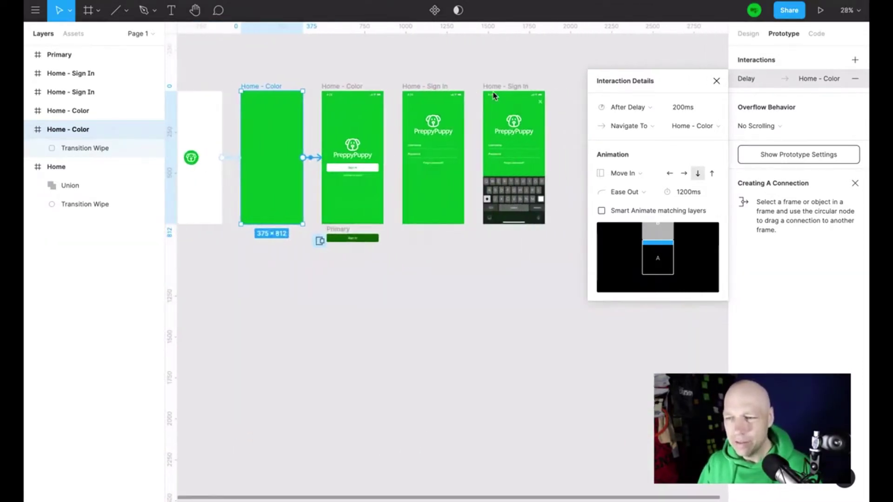
drag(397, 84, 573, 246)
drag(444, 89, 526, 96)
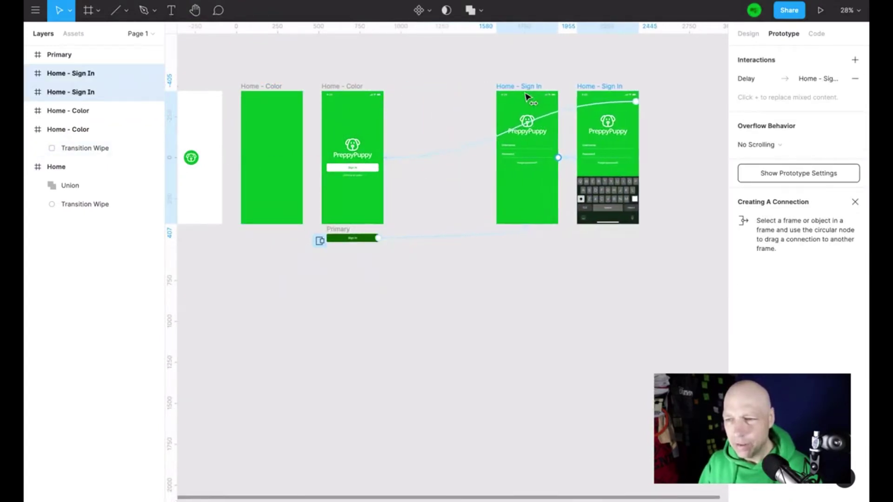
click(452, 79)
Duplicate the logo Home - Color frame and place the copy in the gap before the Home - Sign In frames
click(344, 87)
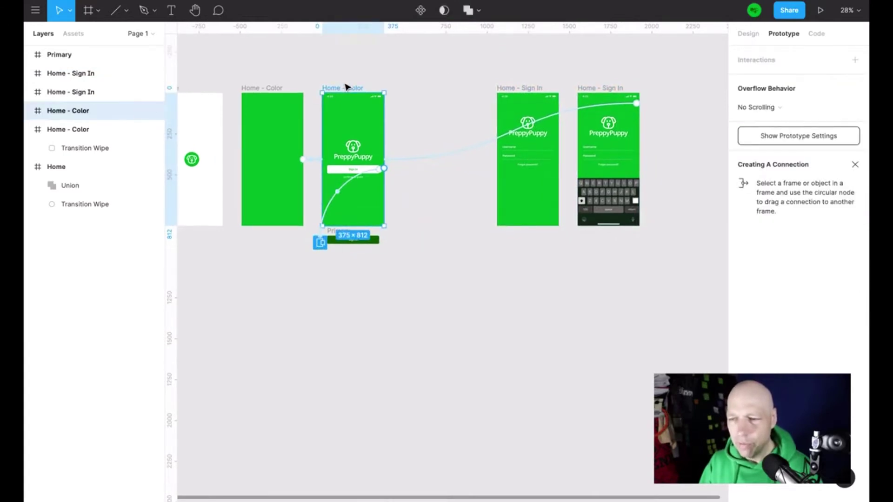
scroll(355, 86, up, 1)
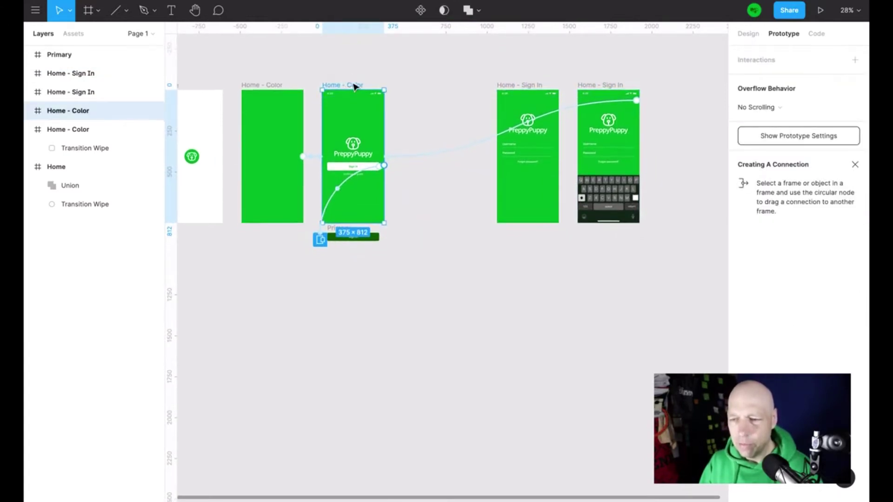
key(ctrl+v)
drag(412, 88, 425, 90)
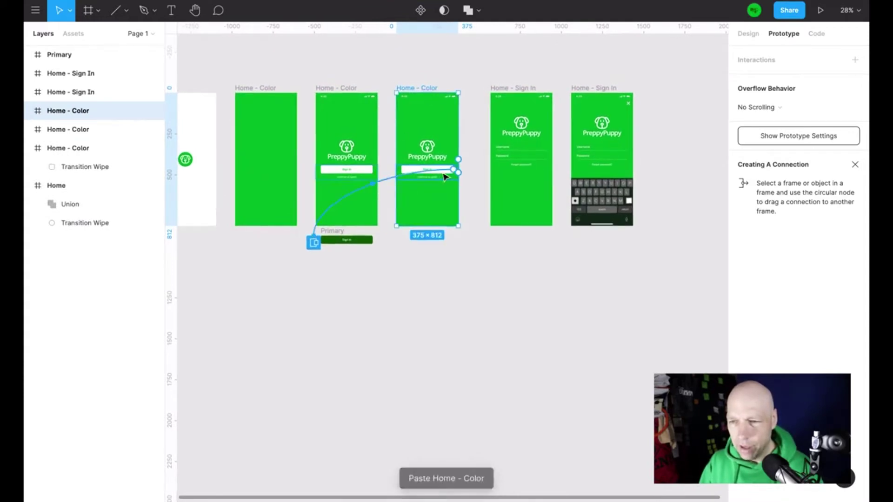
Move the Primary overlay button beneath the duplicated Home - Color frame
scroll(344, 243, up, 1)
click(344, 241)
scroll(338, 239, up, 1)
drag(338, 240, 421, 242)
scroll(418, 244, up, 1)
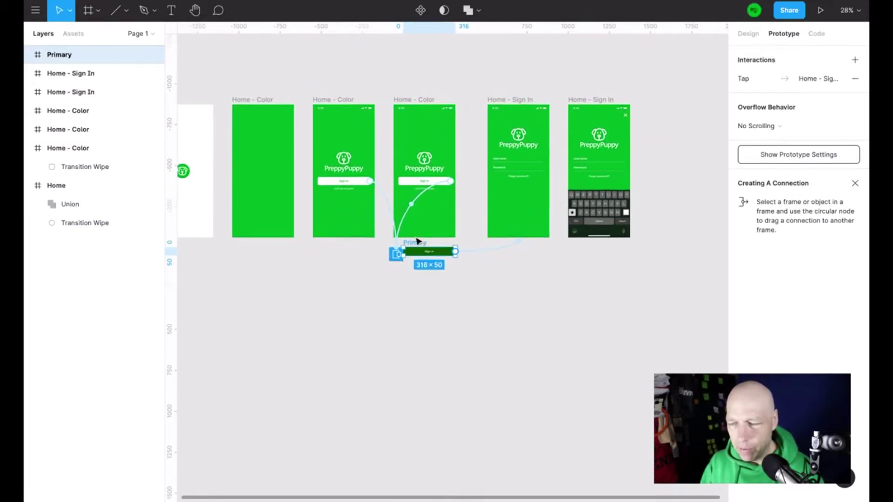
Delete the While Pressing overlay interaction from the Sign In button in the original logo Home - Color frame
click(372, 185)
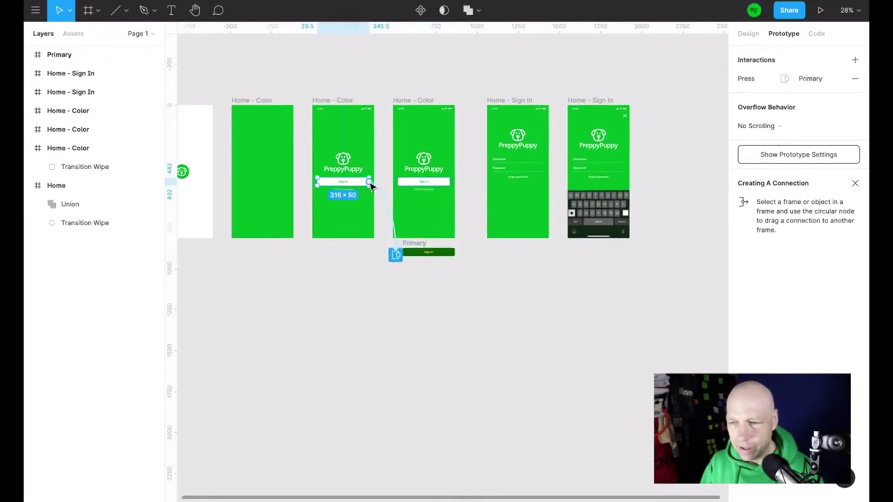
click(378, 235)
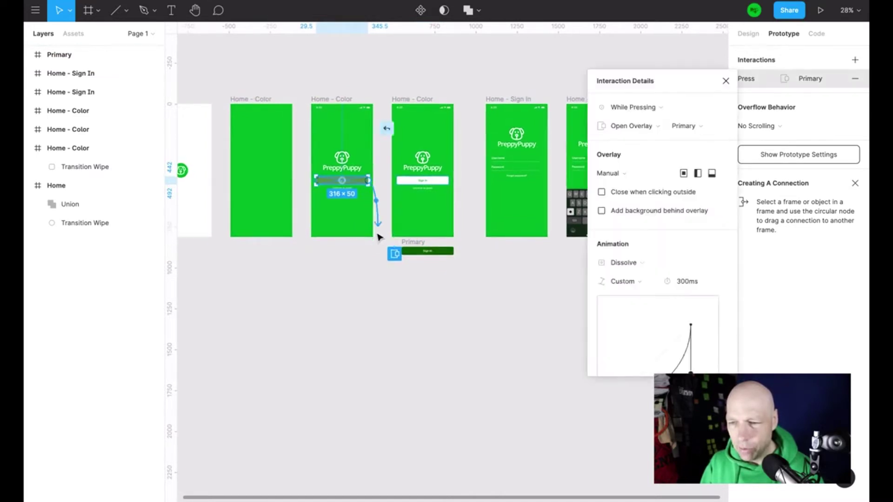
key(Delete)
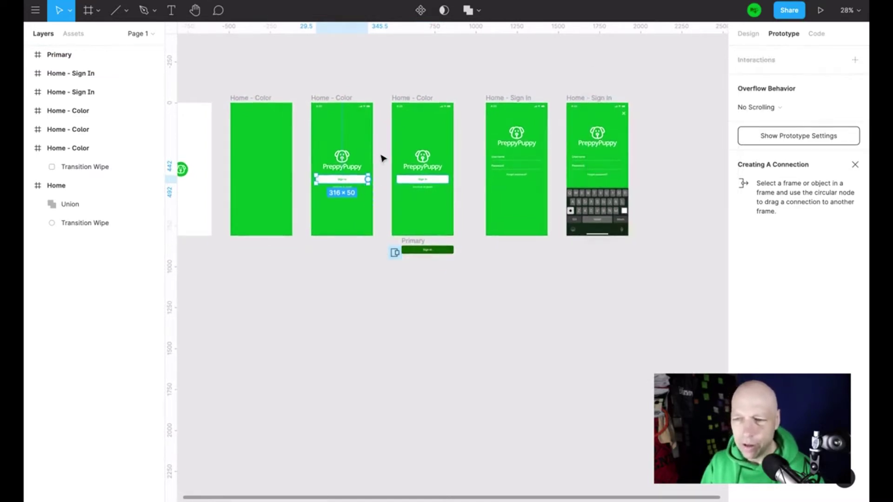
click(383, 158)
Preview the prototype and delete the status bar from the original logo Home - Color frame
scroll(382, 158, up, 5)
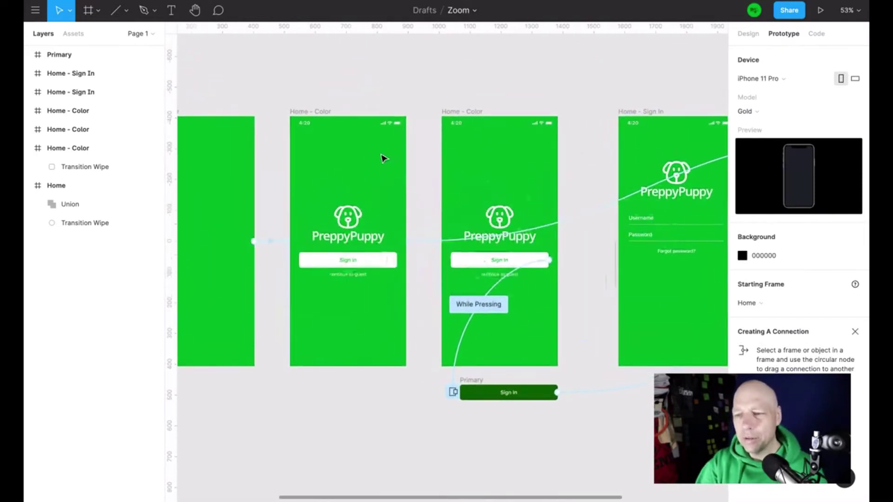
click(389, 124)
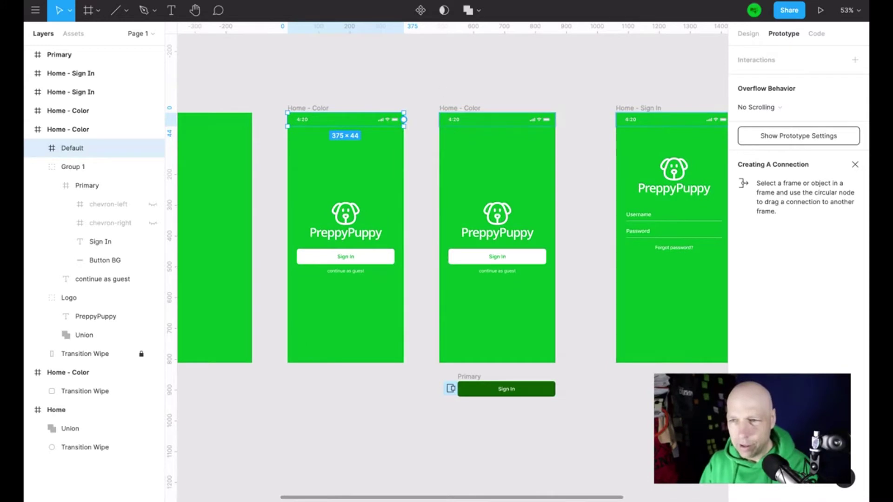
key(super+alt+Return)
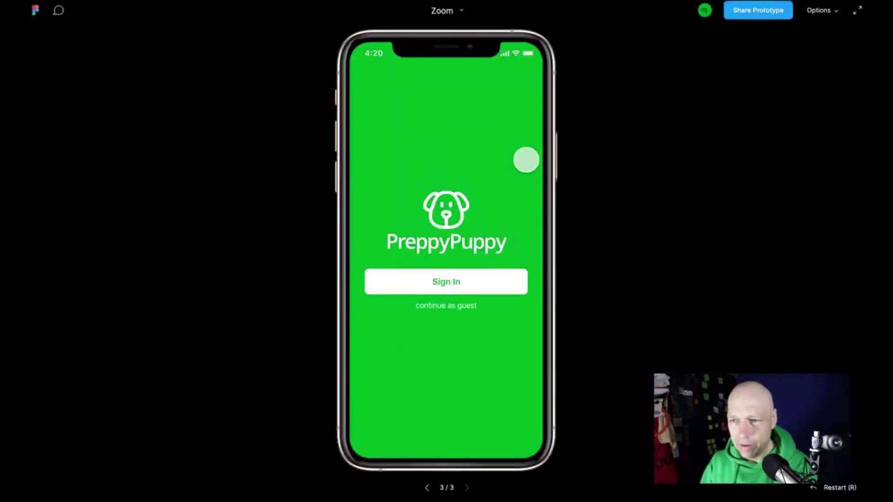
key(r)
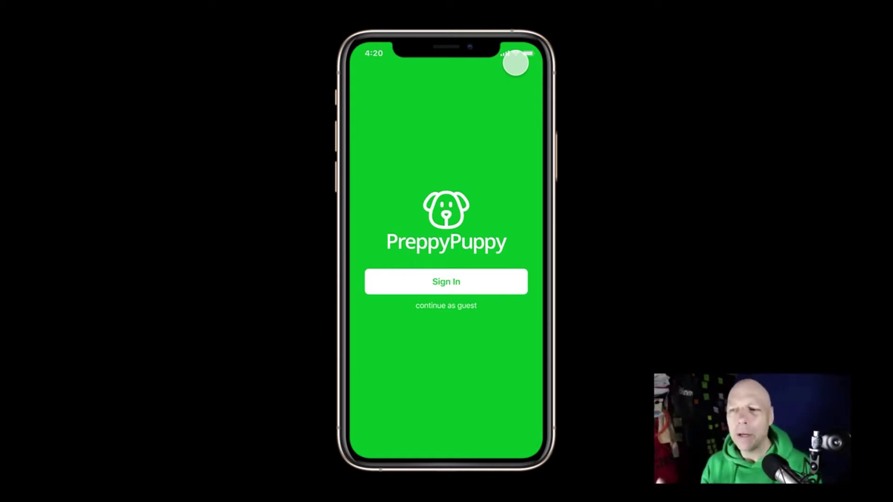
key(super+w)
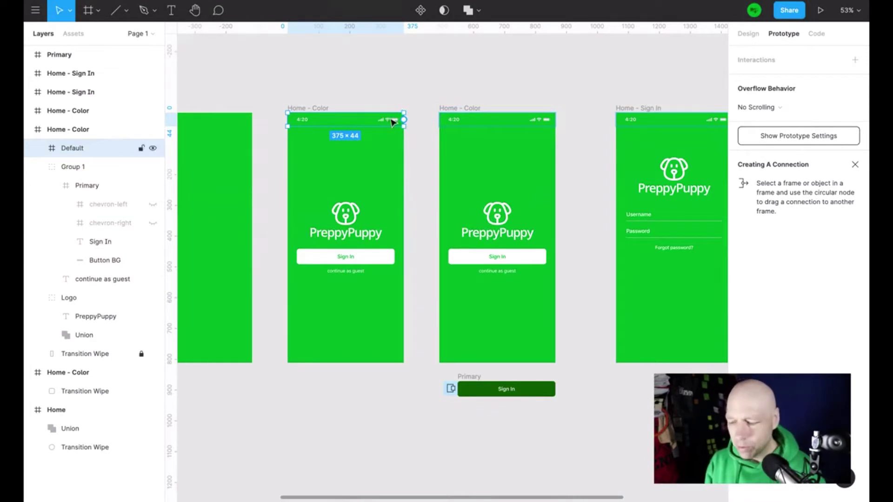
key(Delete)
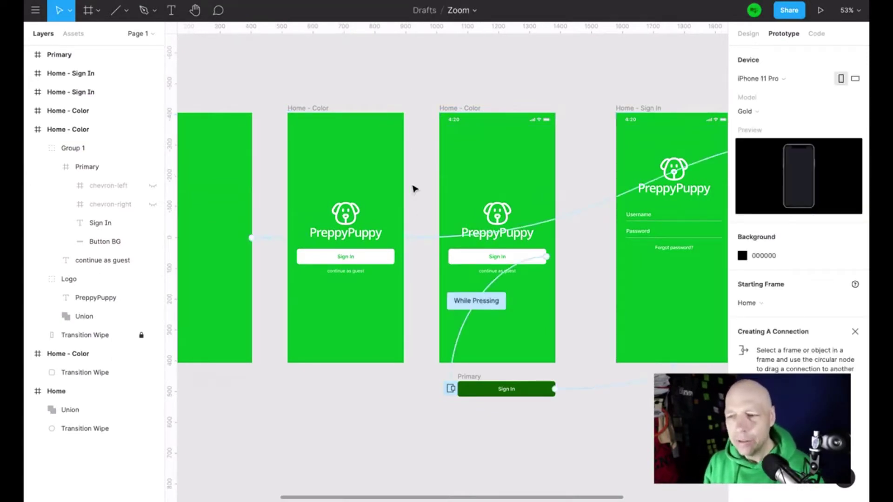
Connect the original logo Home - Color frame to its duplicate with an After Delay trigger of 200 ms
click(314, 107)
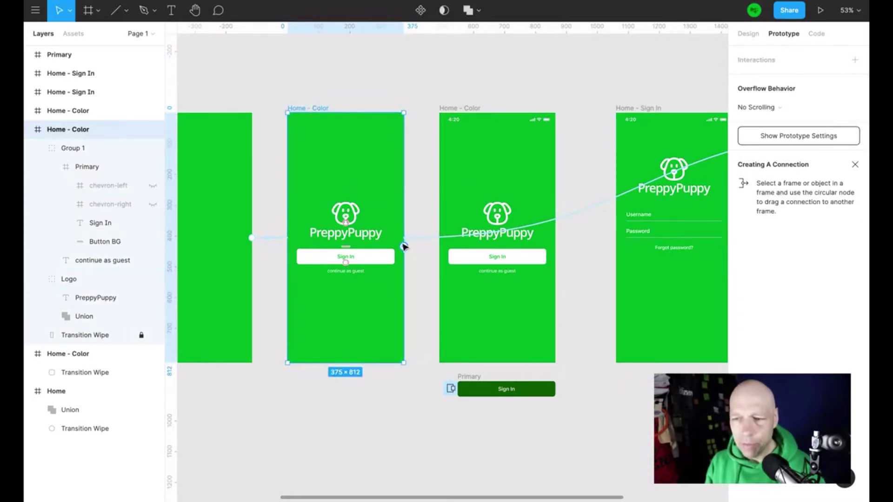
drag(421, 251, 449, 252)
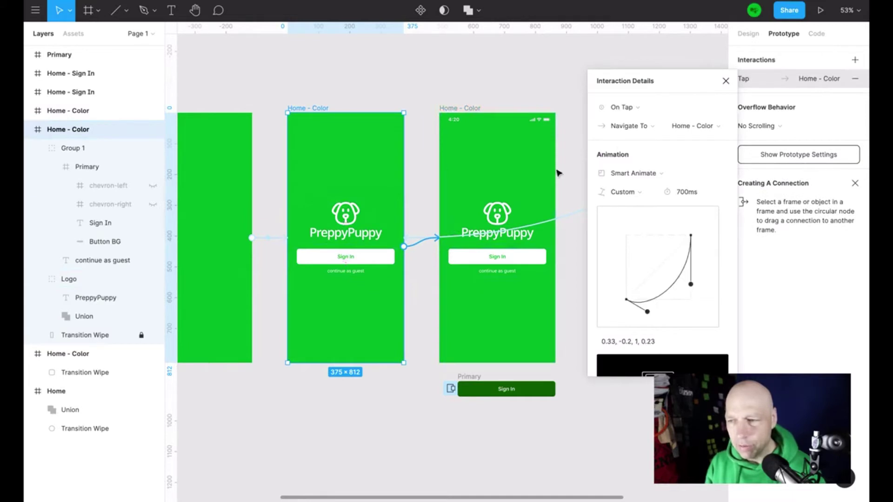
click(645, 107)
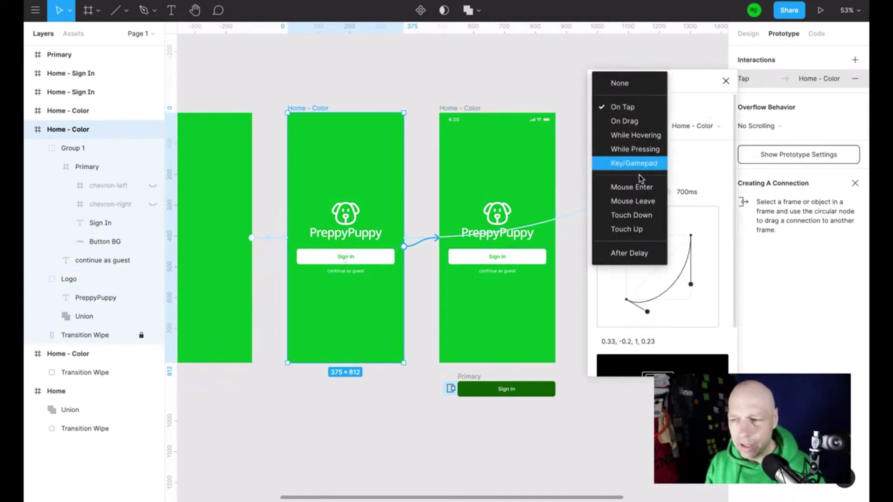
click(642, 253)
click(674, 109)
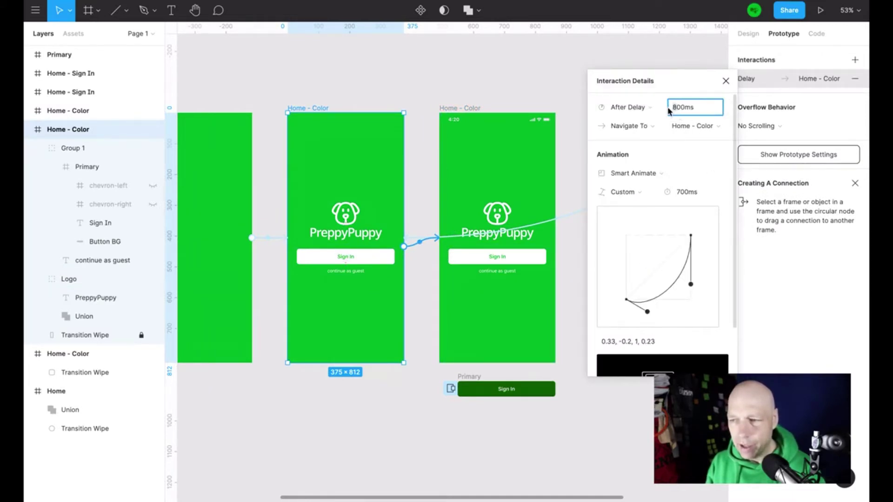
text(2)
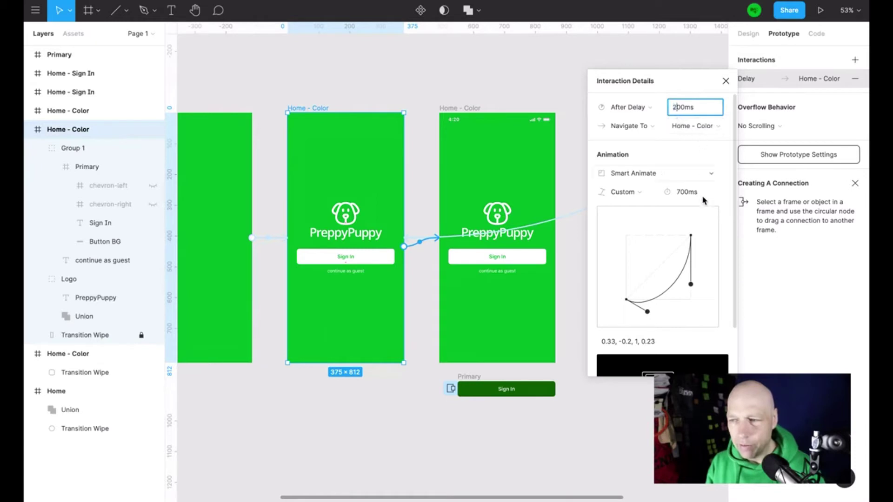
Set the animation between the two logo Home - Color frames to Dissolve with Ease In easing and a 300 ms duration
click(651, 173)
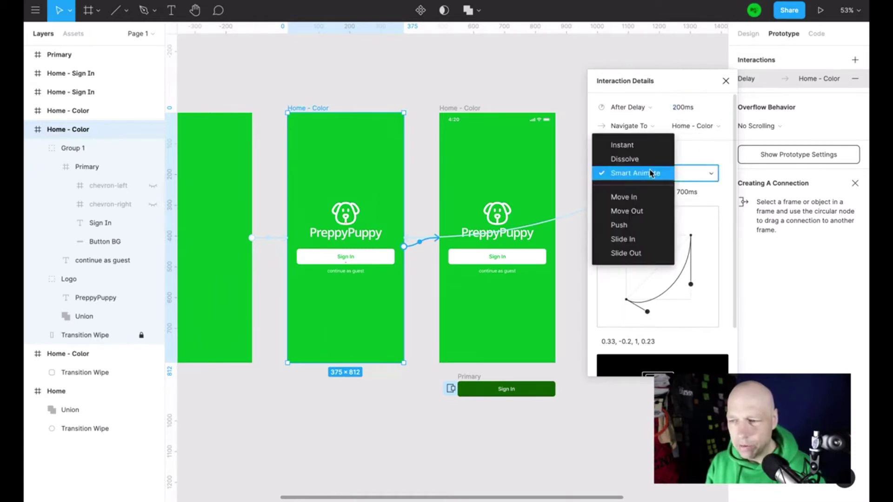
click(647, 195)
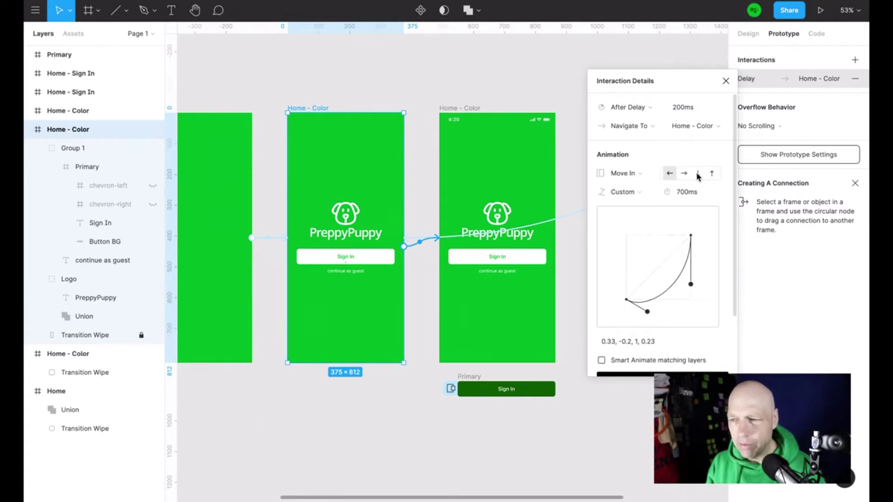
click(622, 173)
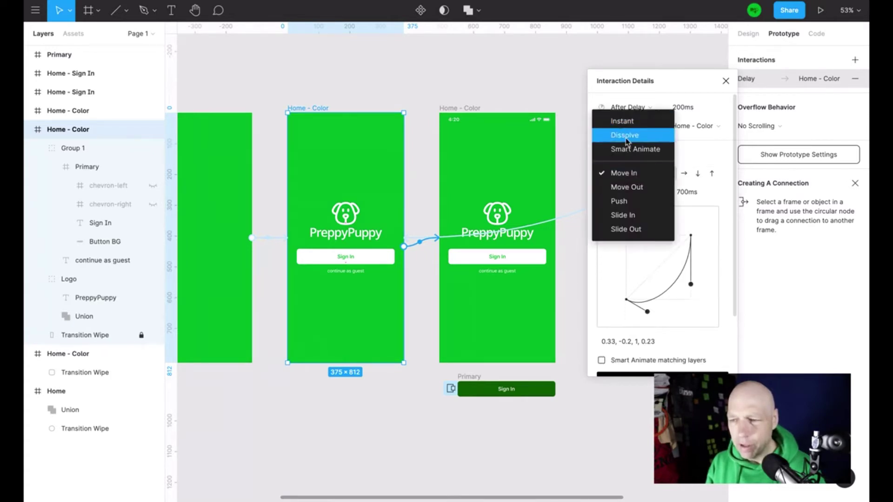
click(625, 136)
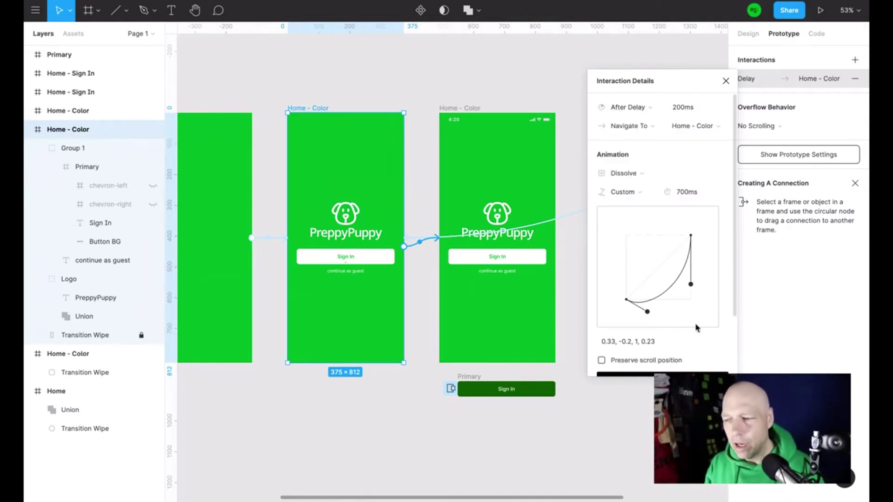
click(637, 194)
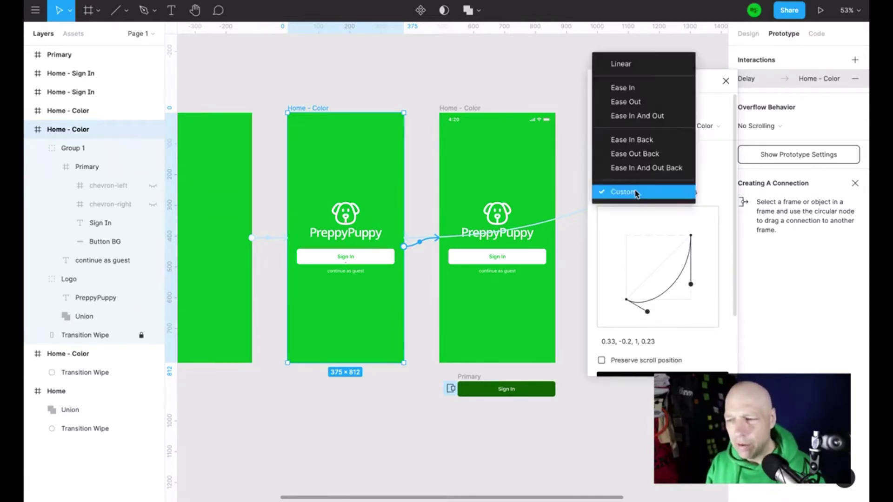
click(630, 87)
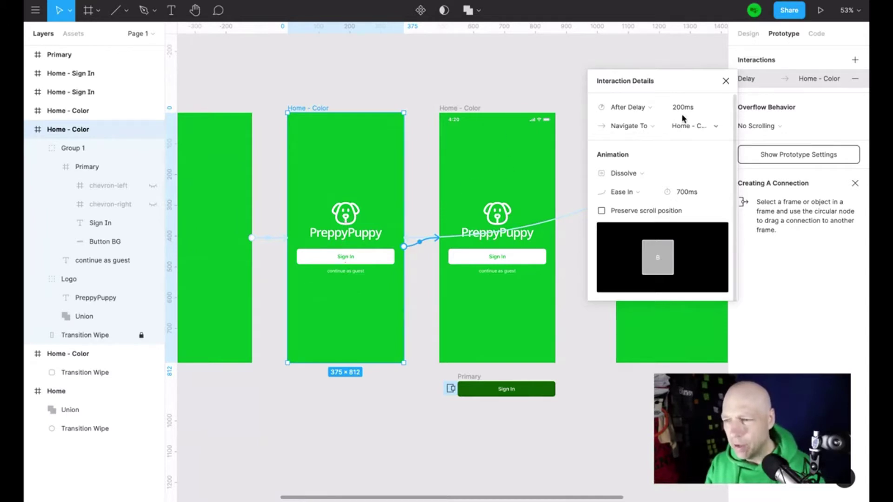
drag(684, 198, 680, 197)
text(3)
click(471, 84)
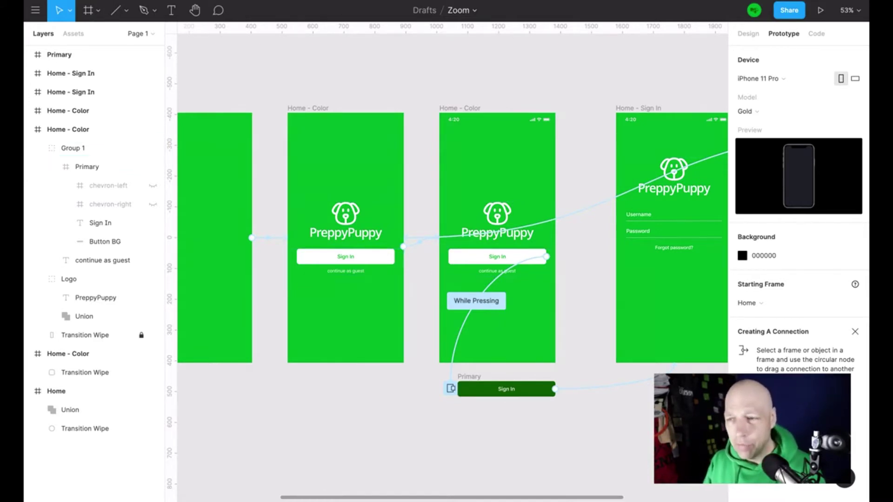
Play the prototype from the start to check how the status bar fades in
key(super+alt+Return)
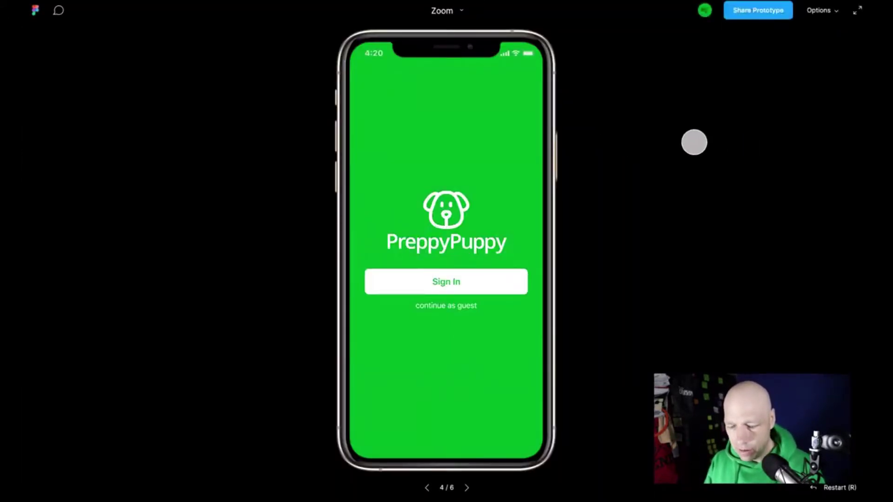
key(r)
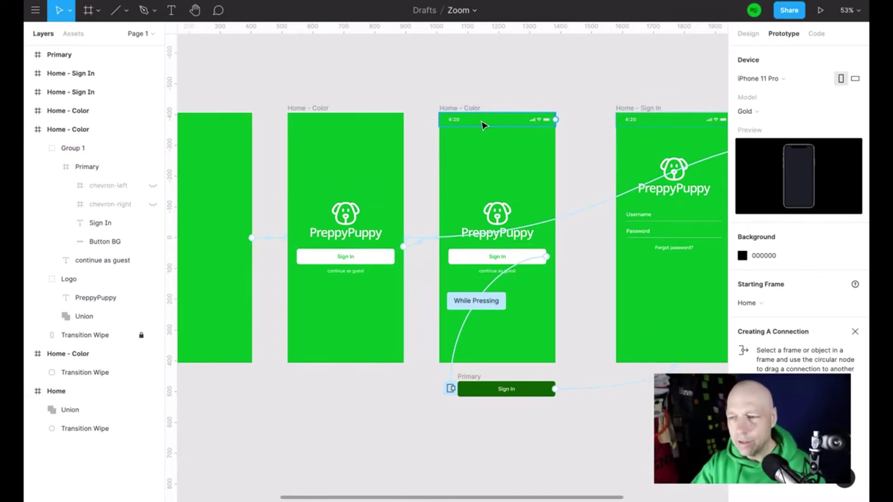
Examine the trigger and overlay settings of the While Pressing interaction on the duplicated Home - Color frame's Sign In button
scroll(483, 124, up, 5)
scroll(483, 124, down, 5)
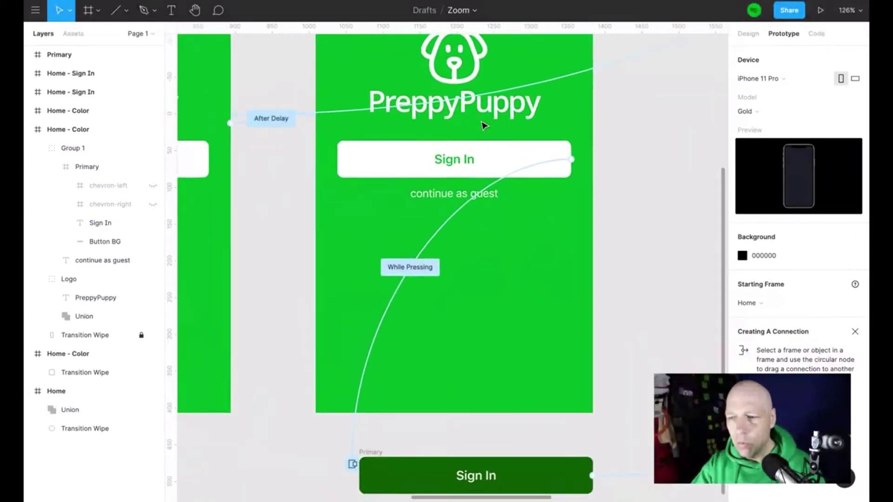
scroll(483, 125, down, 3)
mouse_move(466, 111)
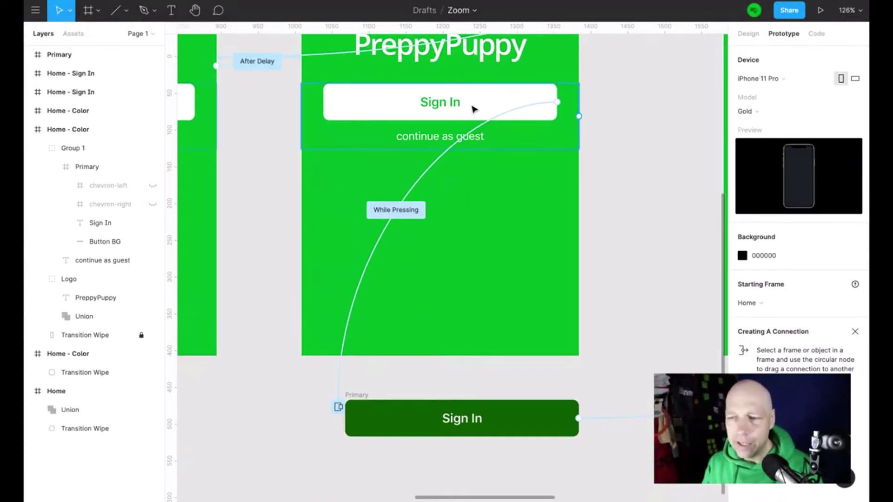
click(554, 103)
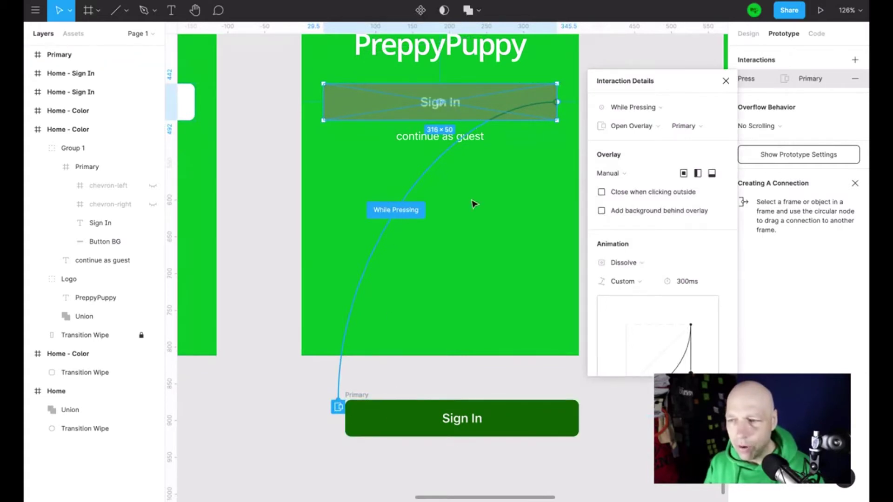
click(646, 111)
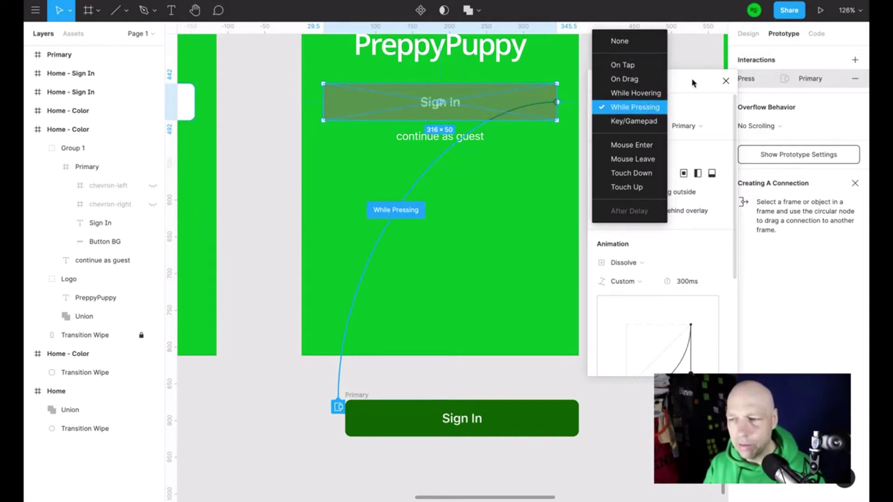
click(645, 109)
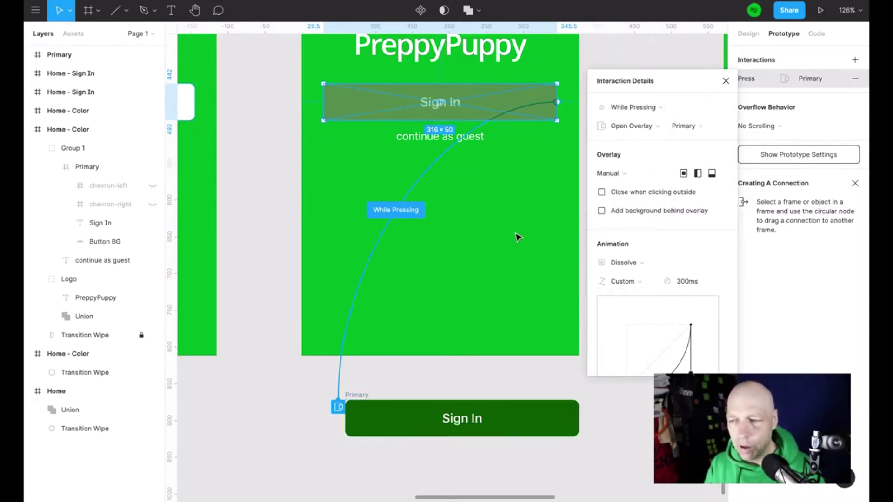
scroll(260, 112, left, 3)
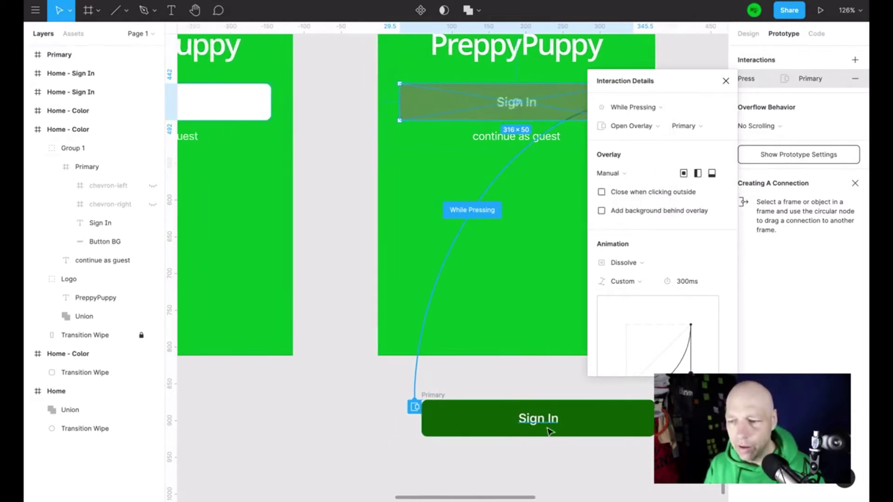
scroll(571, 420, right, 4)
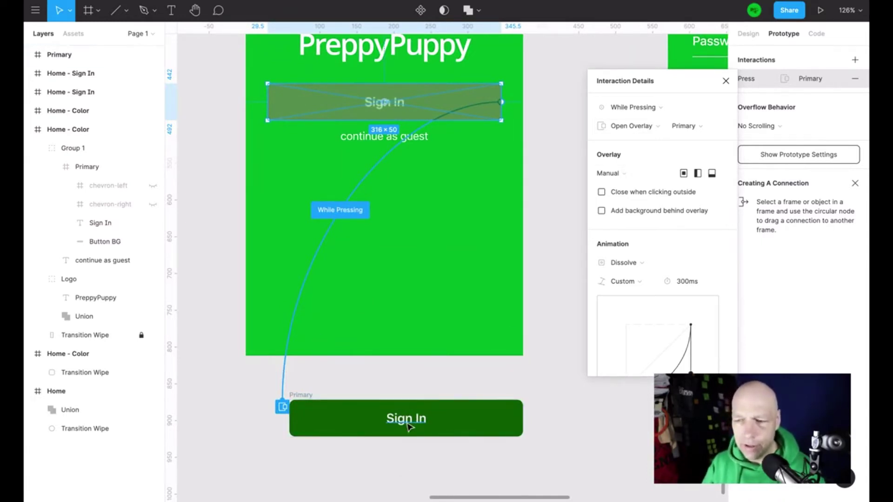
Try the Centered position for the Primary overlay and test the Sign In button in the prototype preview
click(619, 176)
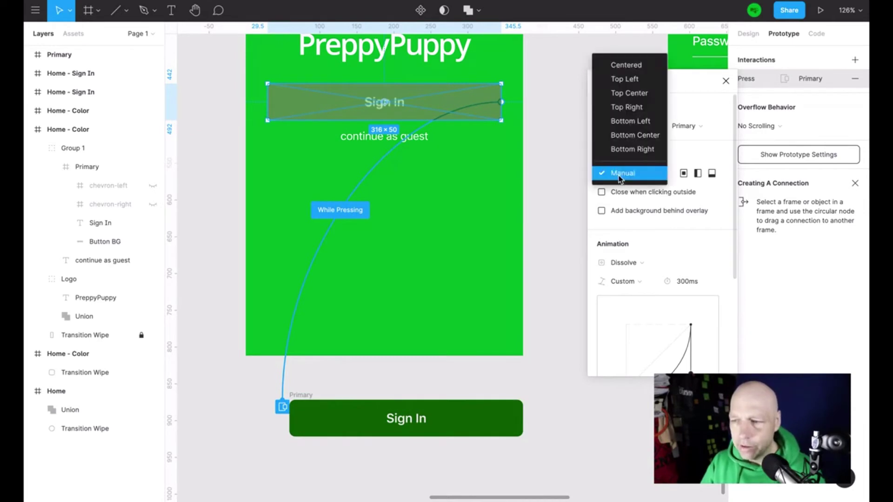
click(630, 67)
scroll(475, 189, up, 3)
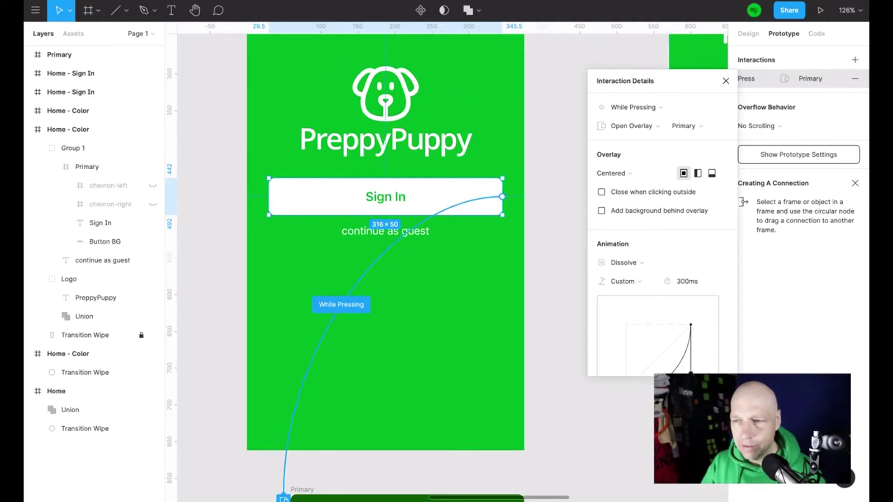
key(ctrl+alt+Return)
click(479, 291)
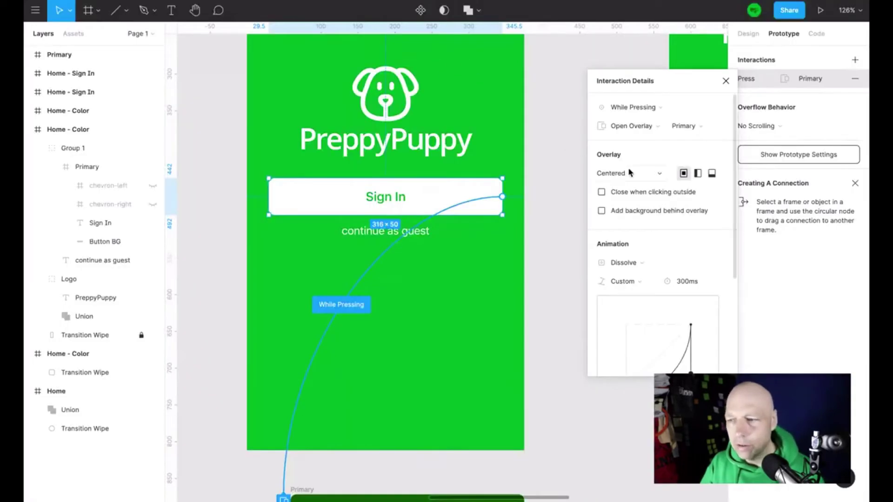
Set the Primary overlay's position to Manual and align it exactly over the Sign In button
click(630, 173)
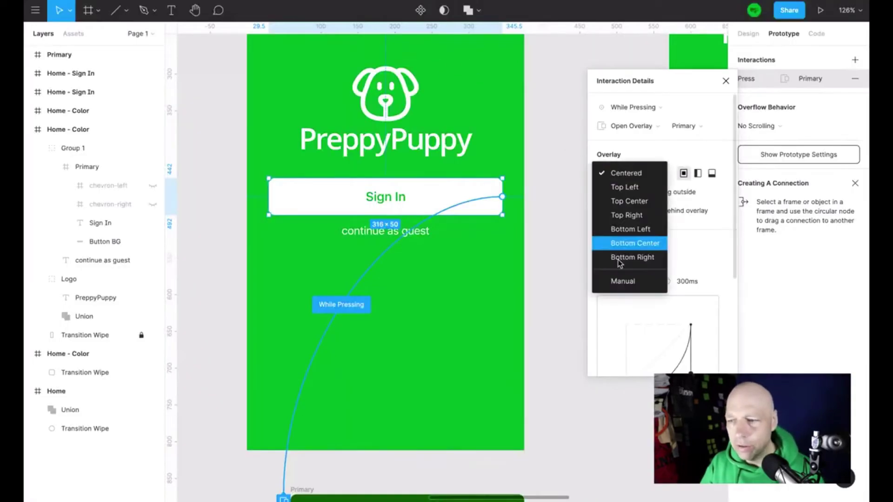
click(615, 280)
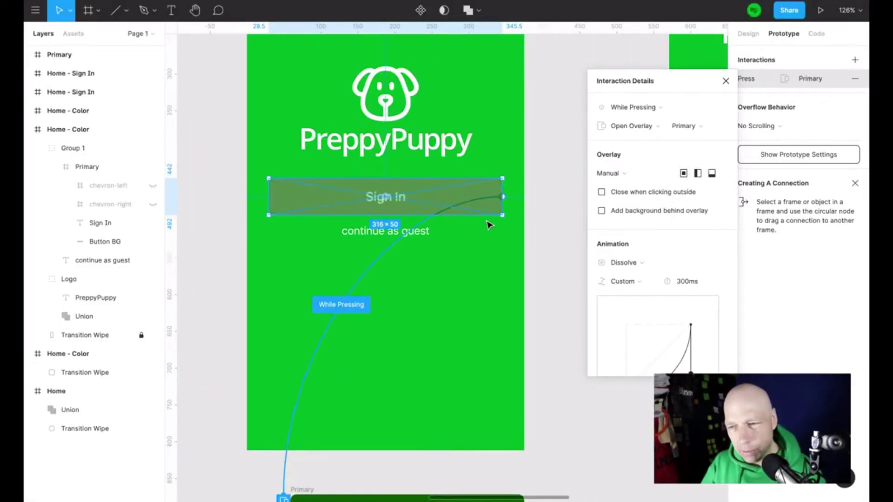
mouse_move(341, 200)
mouse_down()
mouse_move(389, 233)
mouse_move(329, 197)
mouse_move(343, 197)
mouse_up()
click(546, 183)
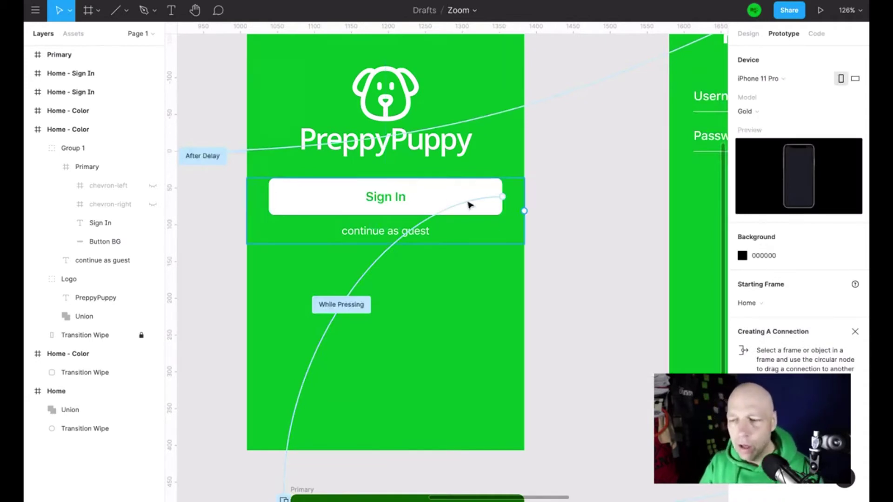
Preview the prototype and test the Sign In button's pressed state, the sign-in screen and its close button
scroll(488, 91, down, 1)
scroll(488, 92, down, 1)
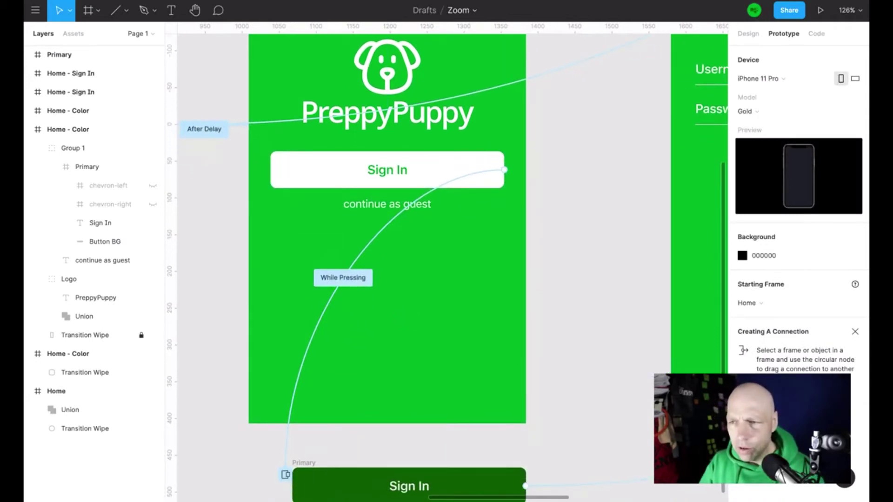
key(super+alt+Return)
click(492, 284)
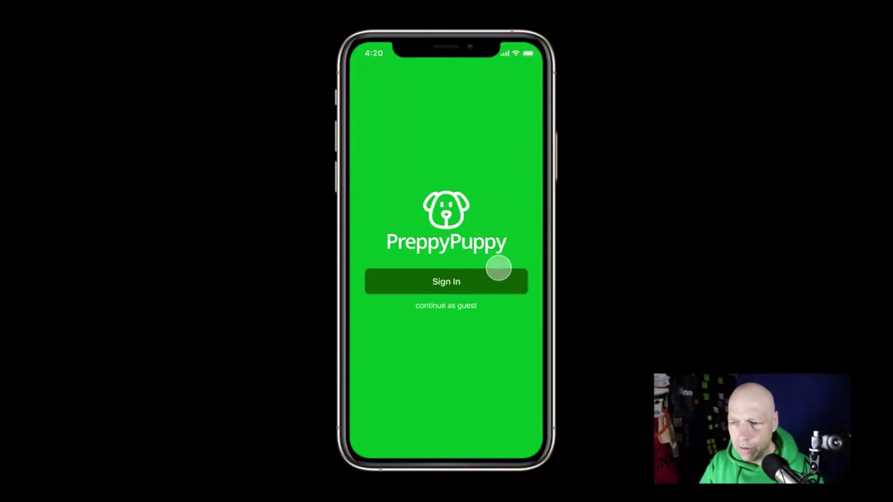
click(502, 284)
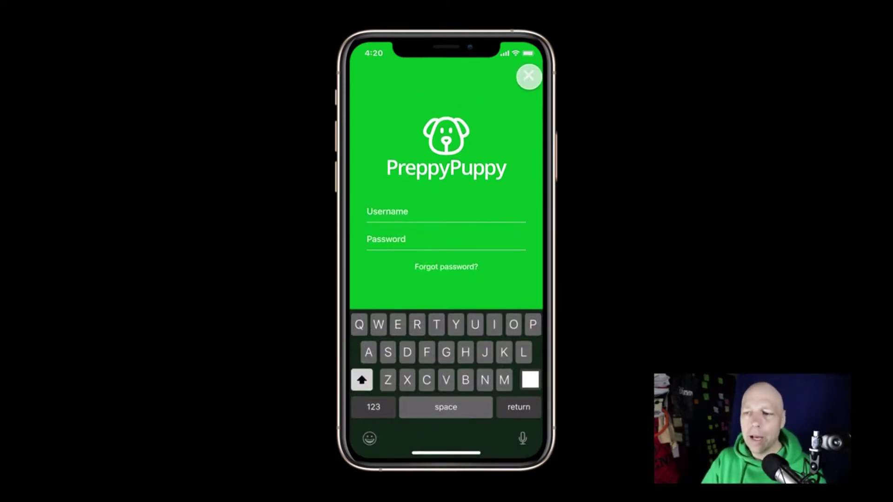
click(529, 76)
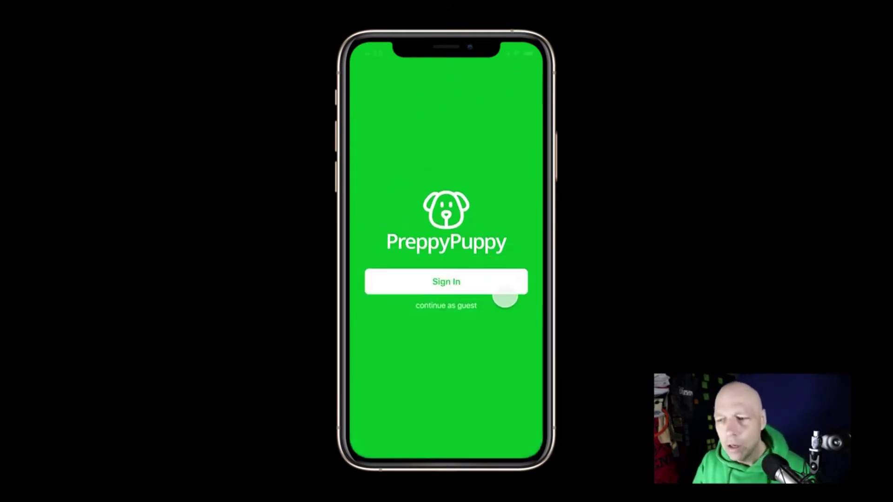
click(488, 283)
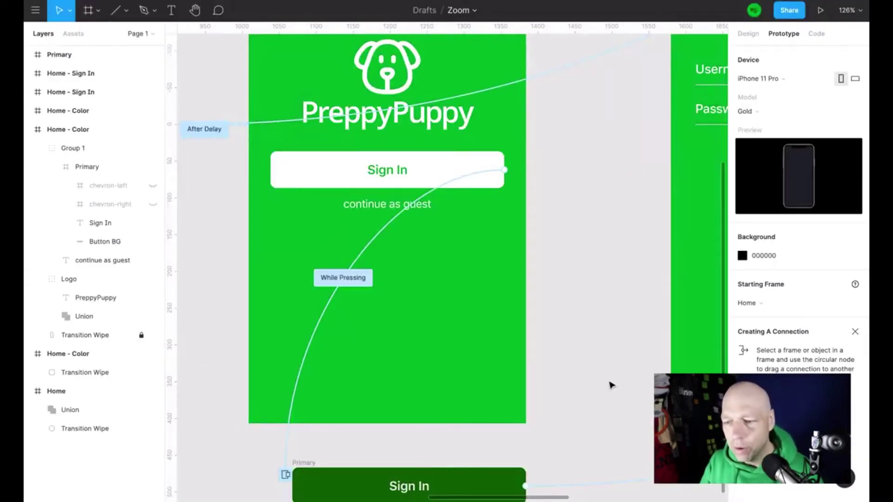
Open the interaction details of the connection from the Primary overlay button to the Home - Sign In frame
scroll(610, 383, down, 5)
scroll(414, 277, right, 2)
click(354, 281)
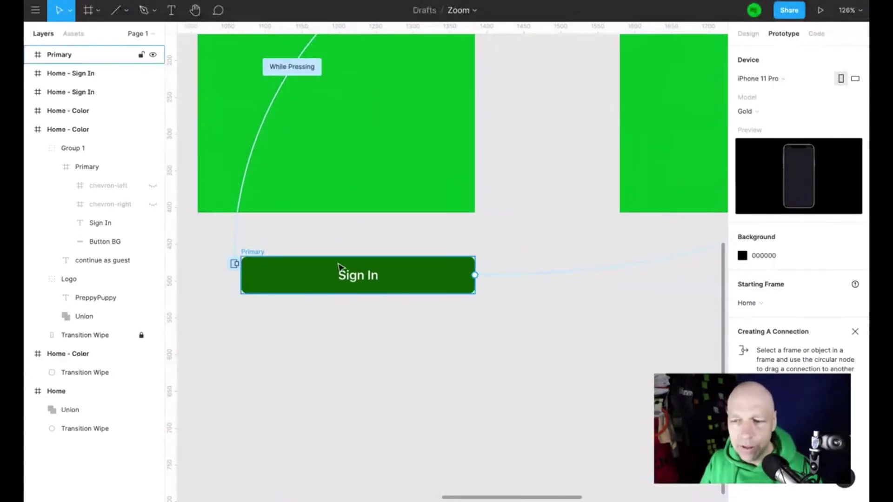
scroll(339, 268, down, 5)
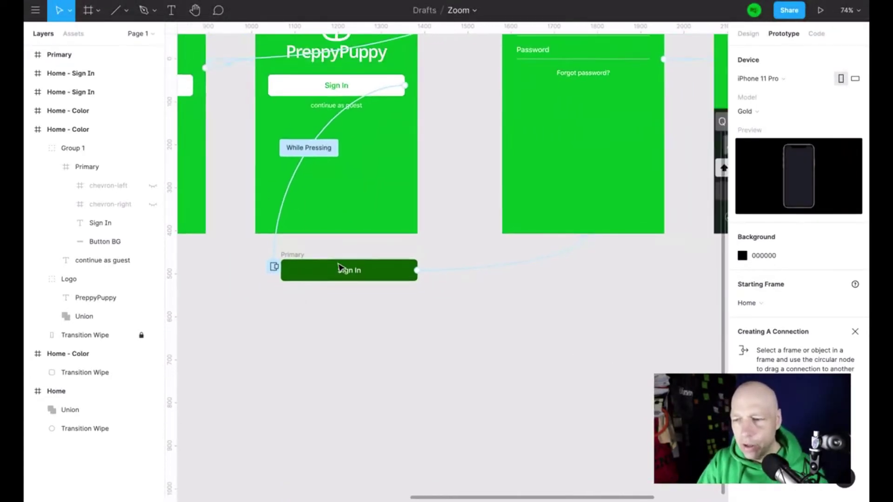
drag(416, 270, 558, 218)
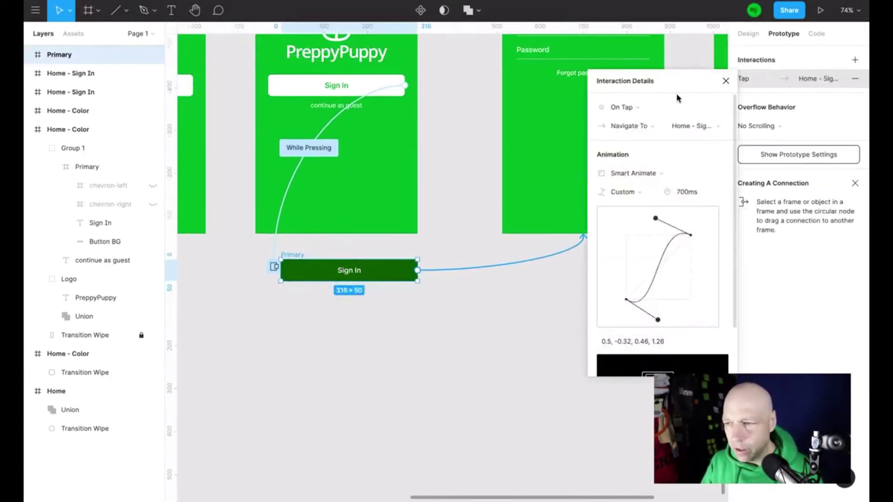
Check the trigger options of the Primary button's connection and compare the logo and Username underline between the Home - Color and Home - Sign In frames
click(630, 111)
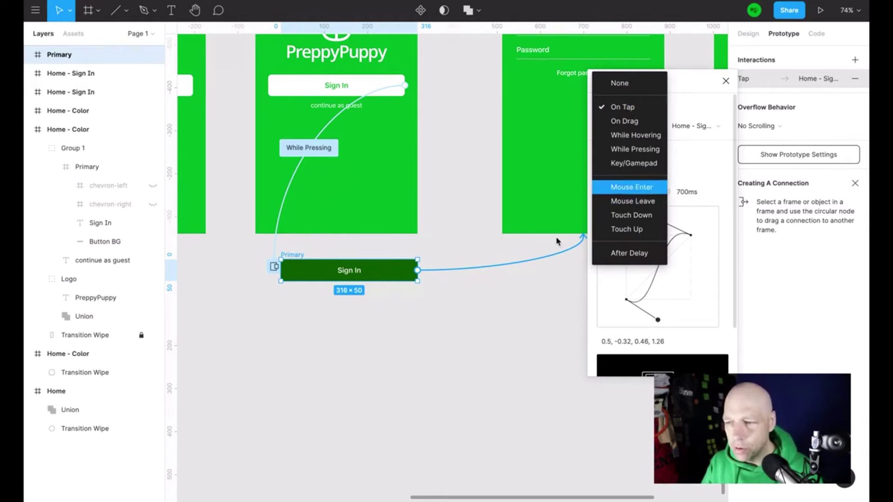
click(690, 101)
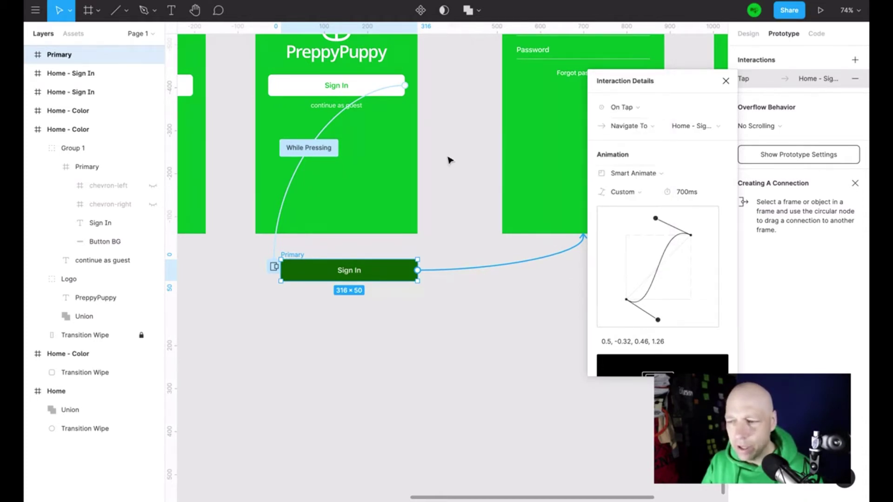
scroll(450, 160, right, 3)
scroll(450, 160, up, 5)
scroll(449, 160, up, 1)
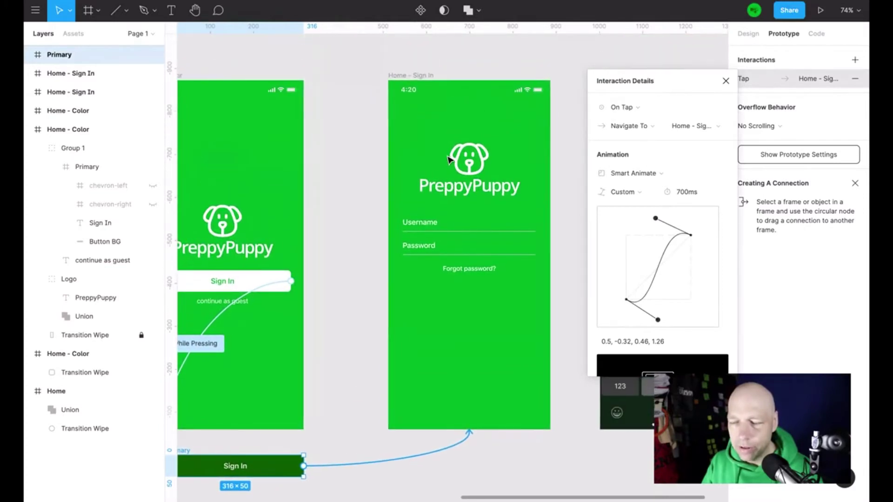
scroll(451, 159, left, 3)
click(506, 179)
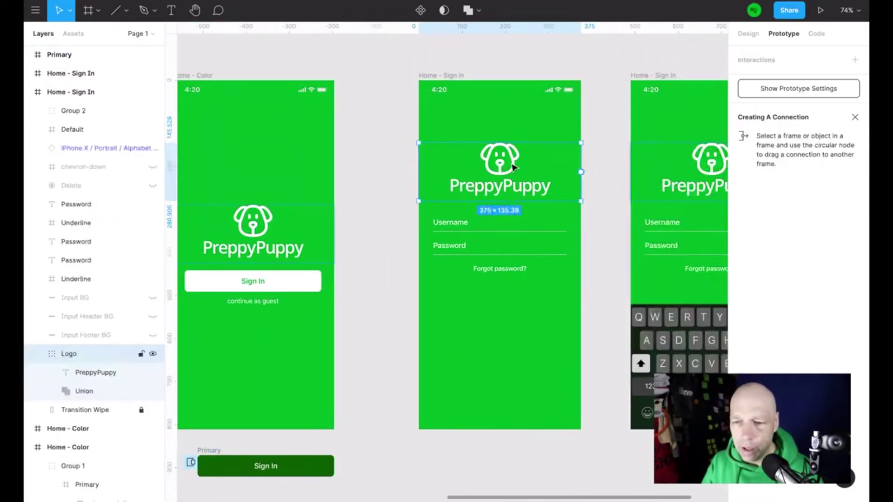
click(254, 234)
key(Escape)
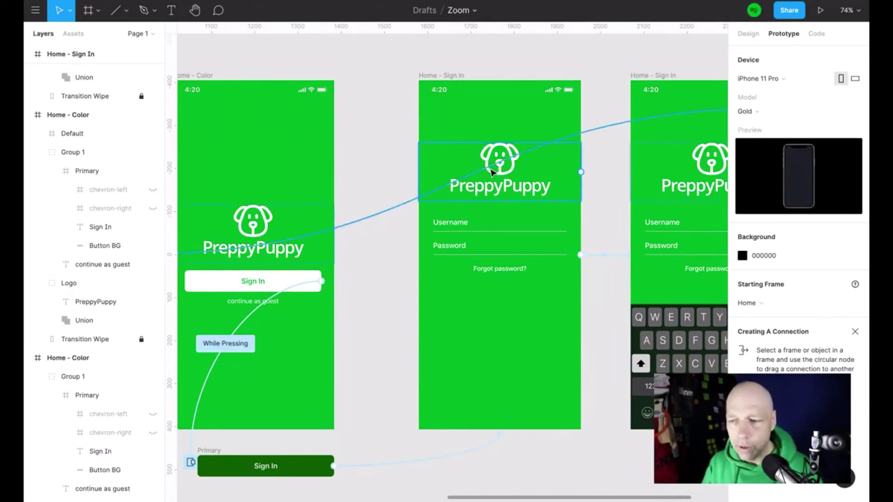
click(515, 234)
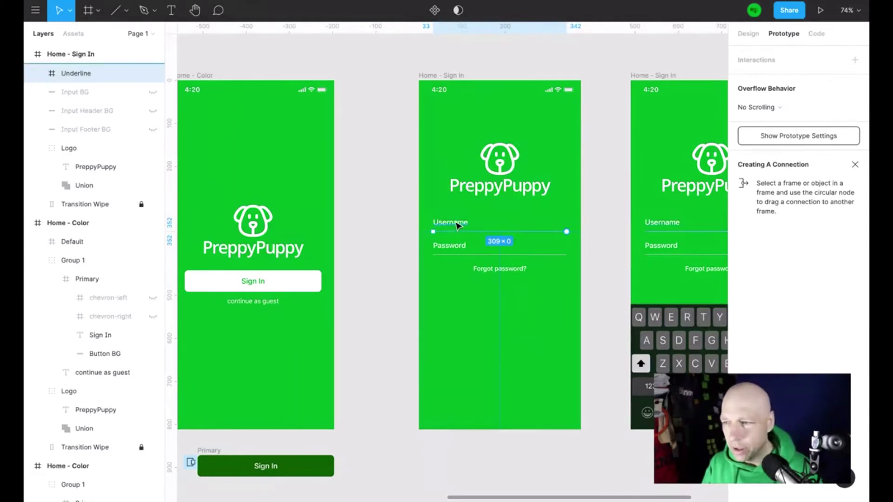
click(343, 233)
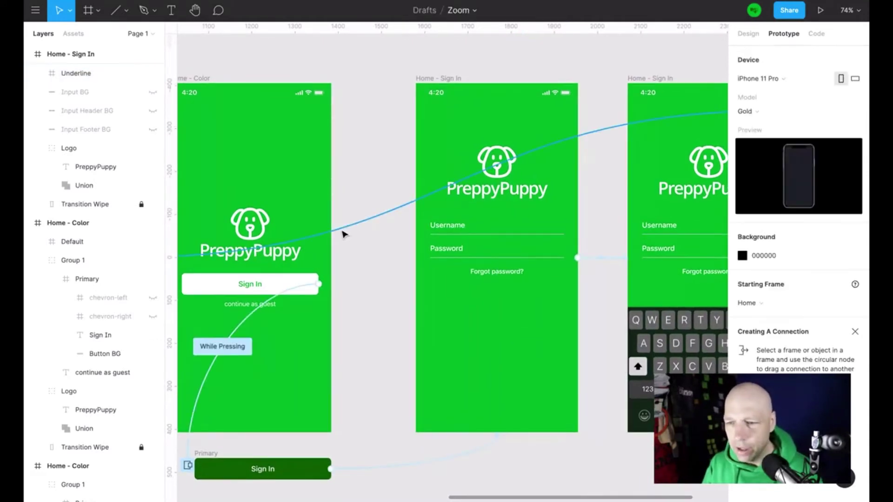
Open the details of the connection from Primary to Home - Sign In and test the Sign In and close buttons in the prototype preview
click(386, 469)
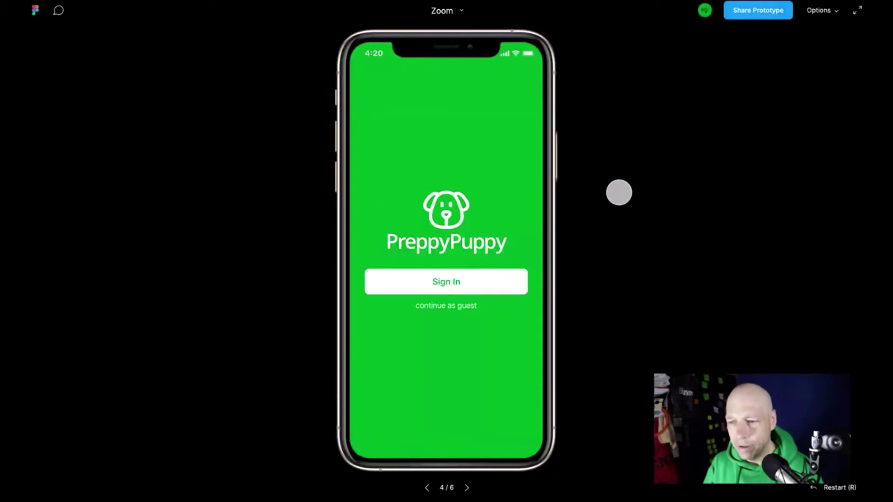
click(449, 281)
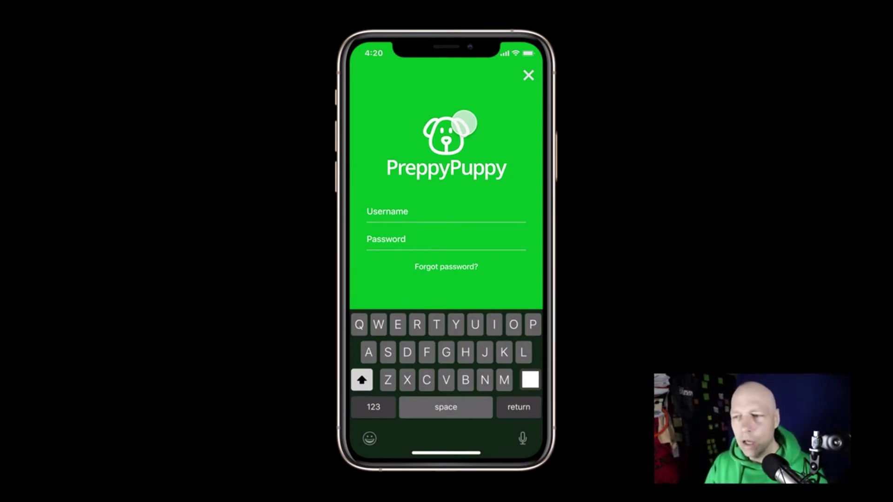
click(528, 77)
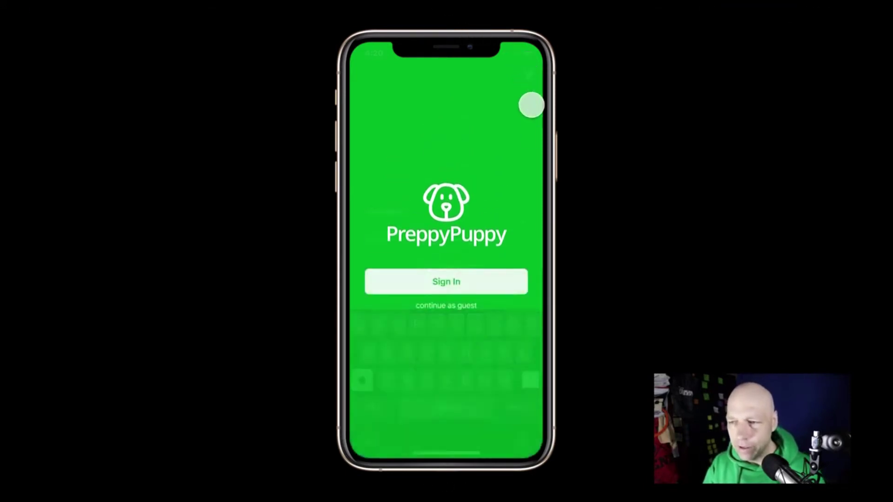
click(470, 281)
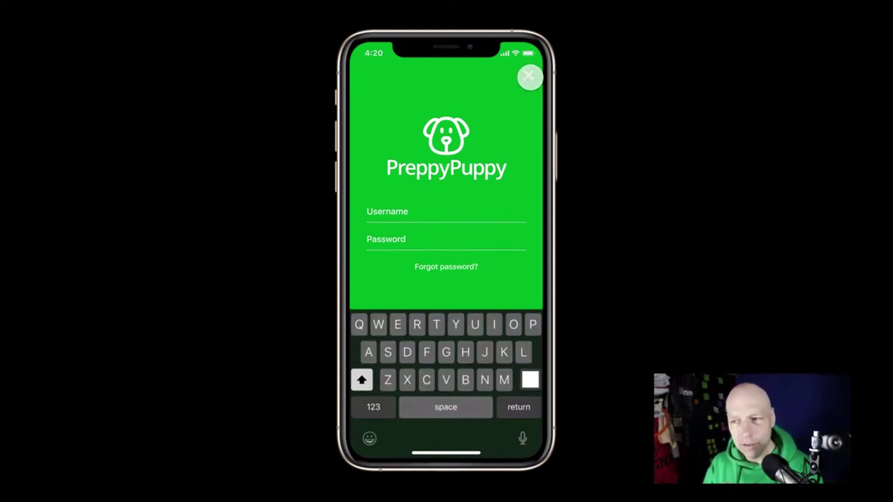
click(530, 75)
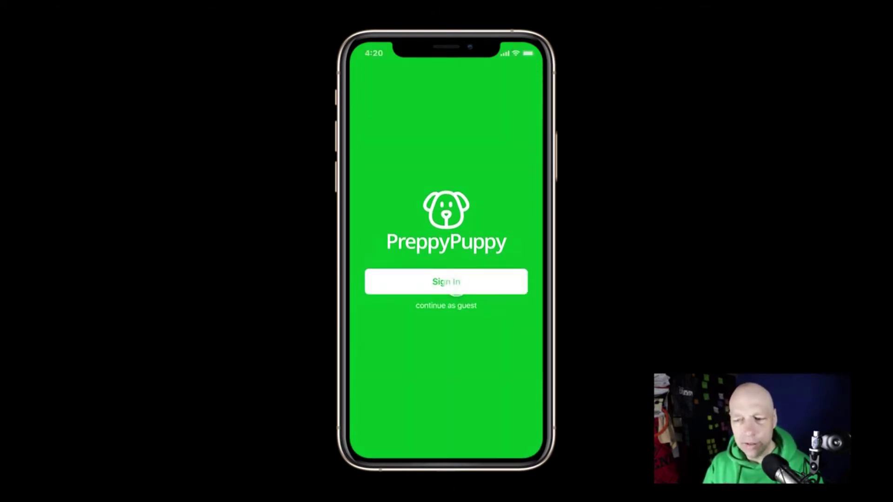
click(456, 284)
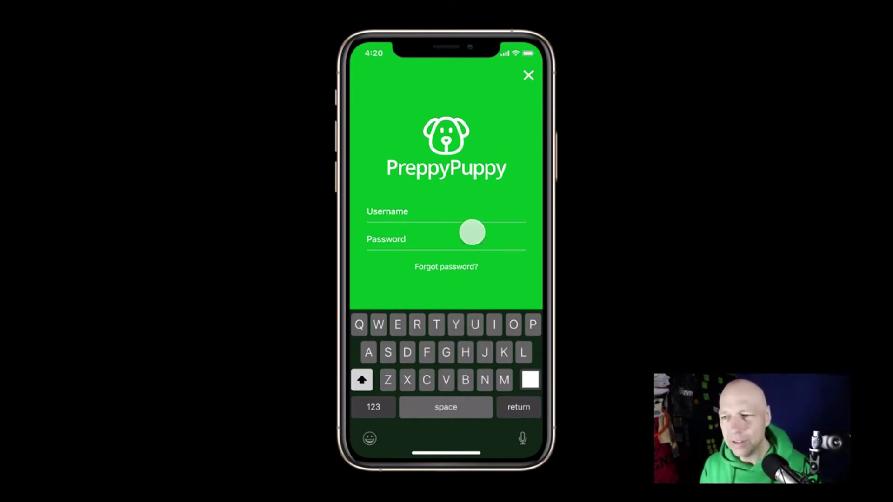
click(530, 74)
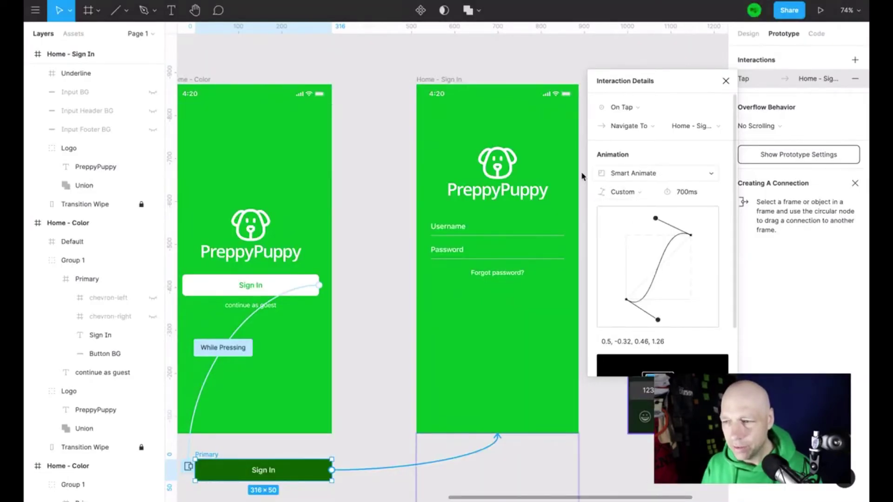
Inspect the delay connection between the two Home - Sign In frames and the keyboard in the second frame
click(403, 218)
scroll(403, 218, right, 5)
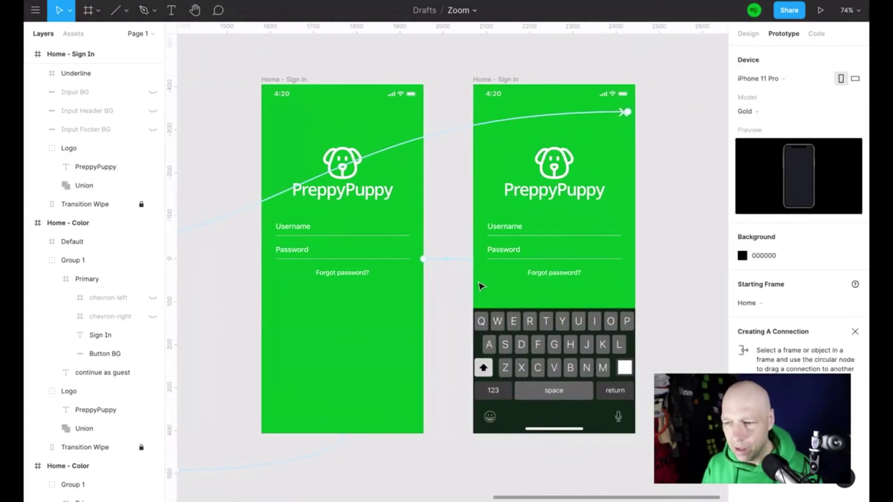
click(460, 263)
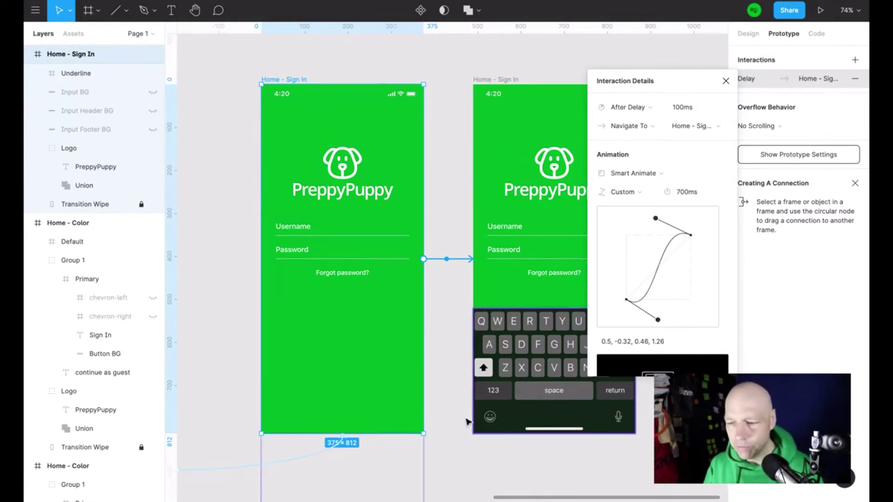
scroll(448, 414, down, 3)
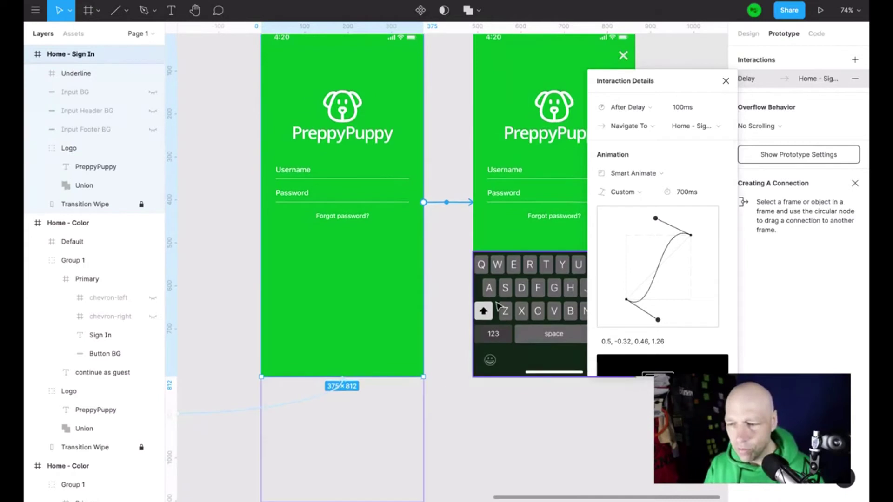
click(502, 279)
scroll(504, 233, down, 1)
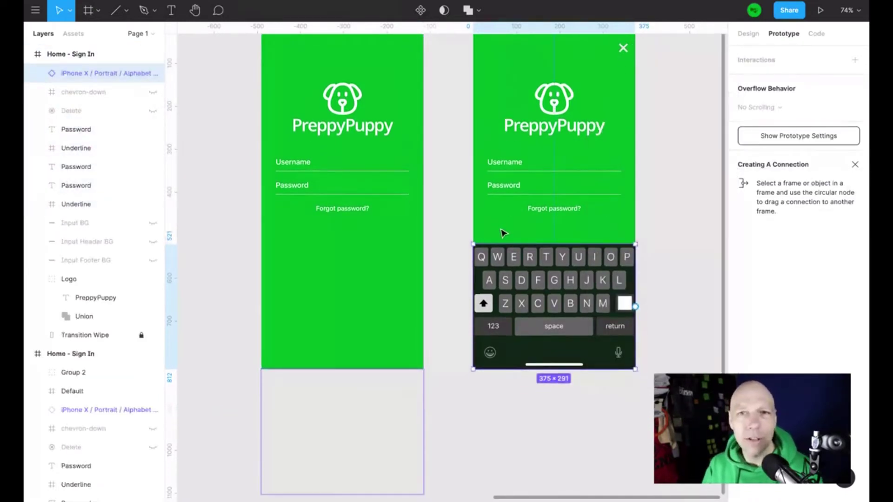
scroll(503, 232, up, 3)
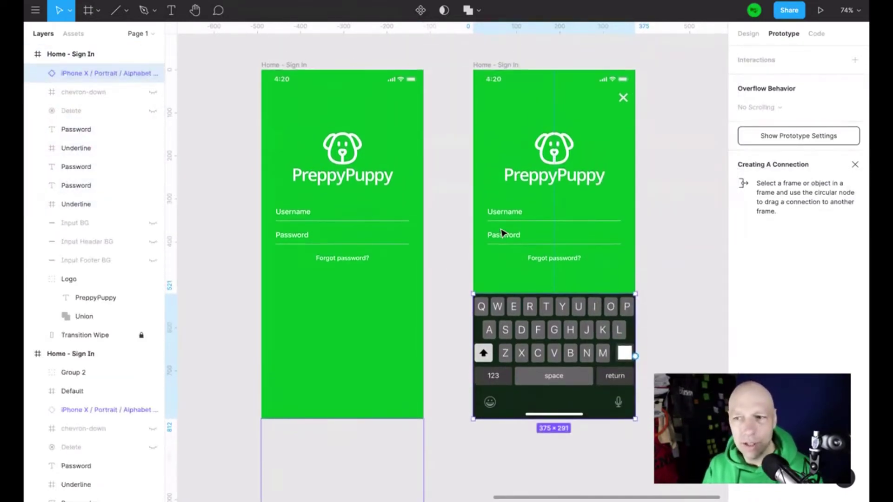
Turn off Clip content on the first Home - Sign In frame to inspect the keyboard below it, and turn it back on
click(281, 63)
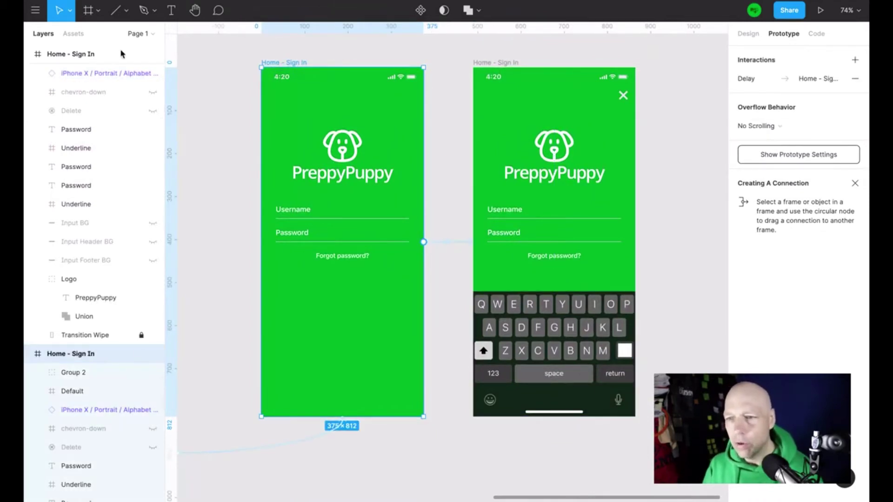
click(750, 35)
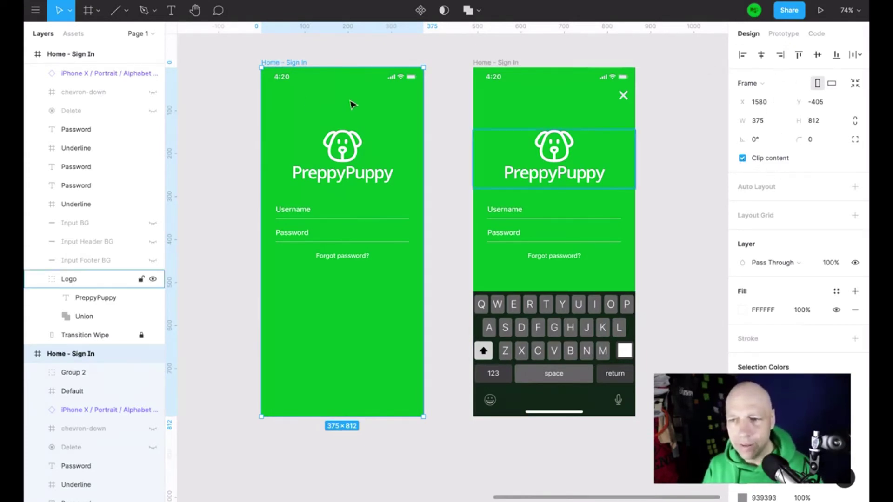
click(769, 162)
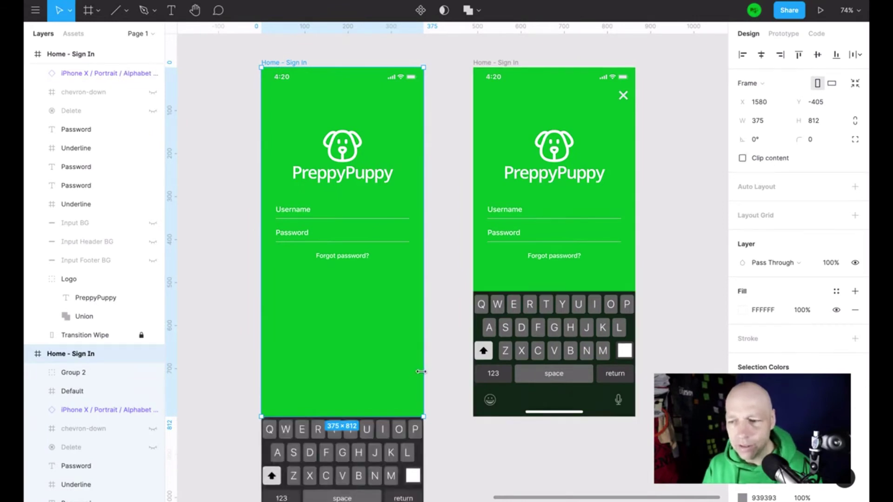
scroll(428, 369, down, 5)
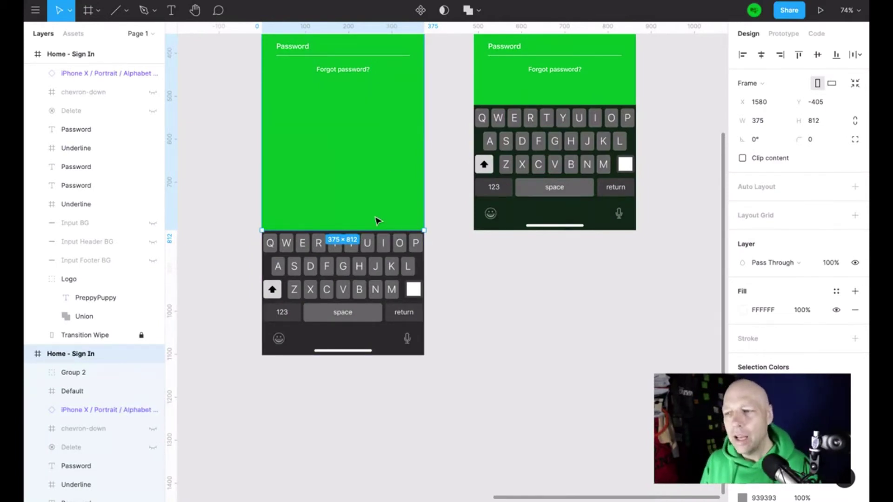
scroll(378, 220, up, 5)
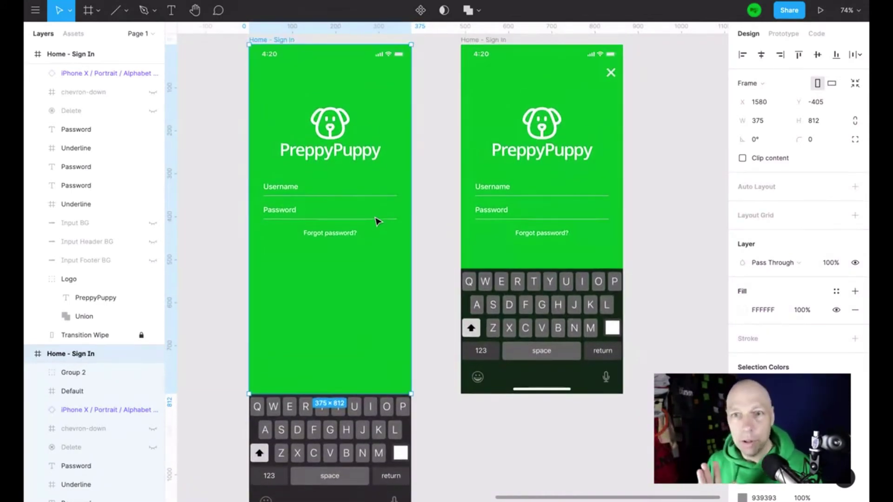
click(771, 158)
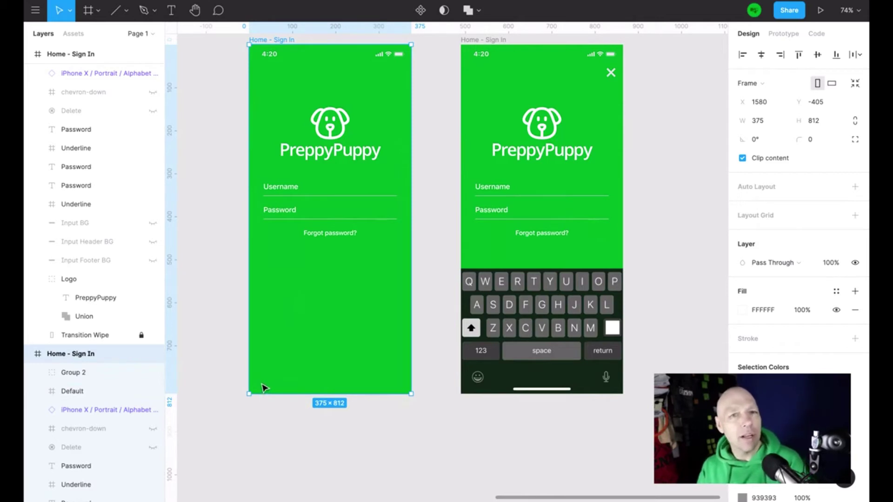
click(499, 319)
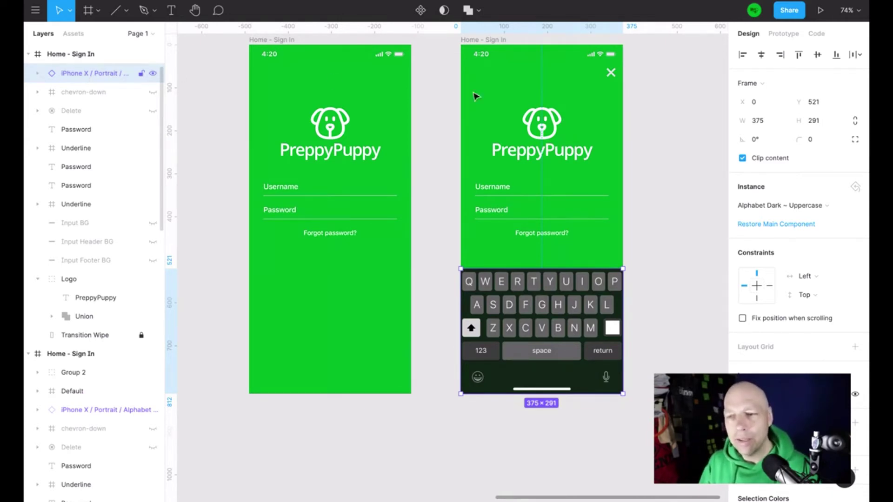
click(769, 159)
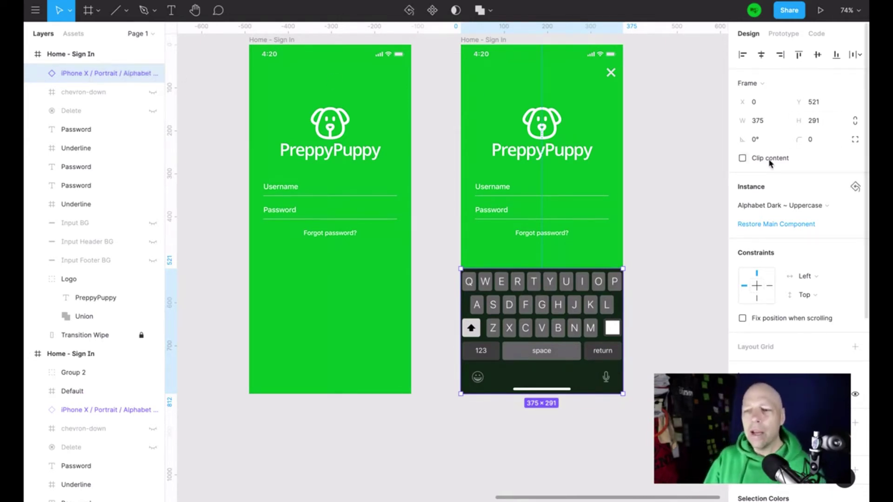
scroll(420, 109, up, 2)
Turn off Clip content on the first Home - Sign In frame and try moving its keyboard farther below the frame
click(279, 94)
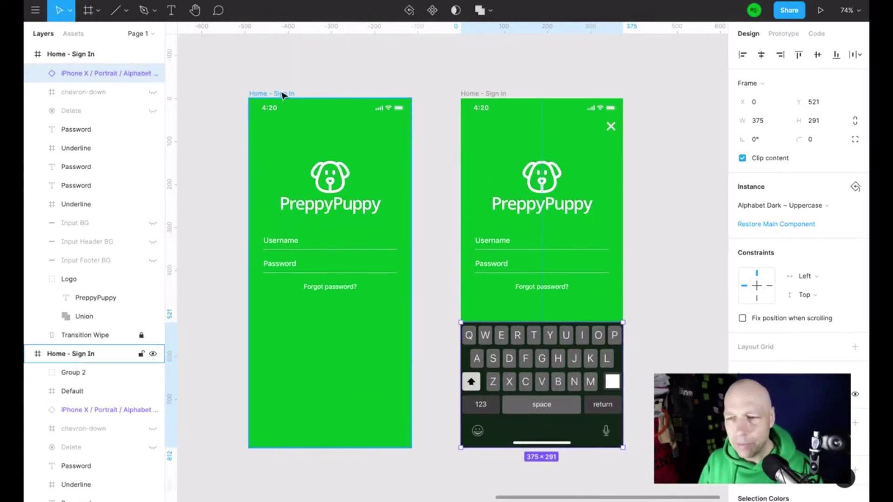
click(742, 158)
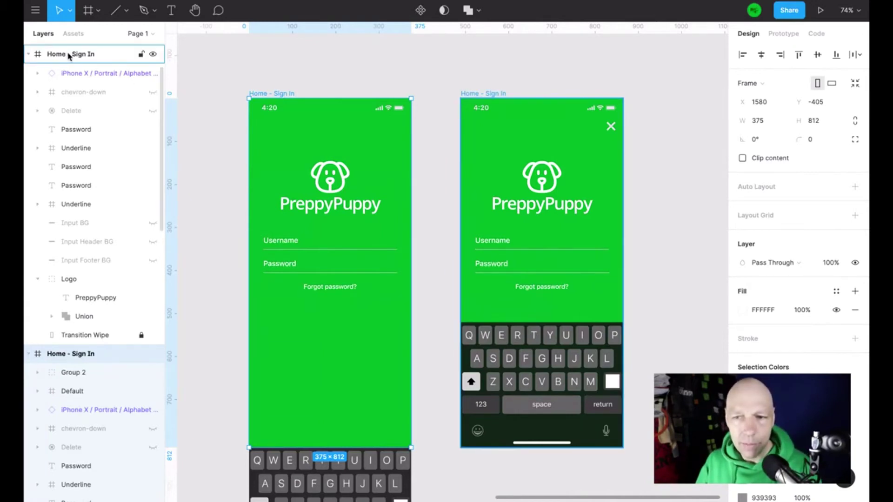
click(74, 73)
scroll(424, 329, down, 5)
click(348, 284)
drag(348, 284, 374, 321)
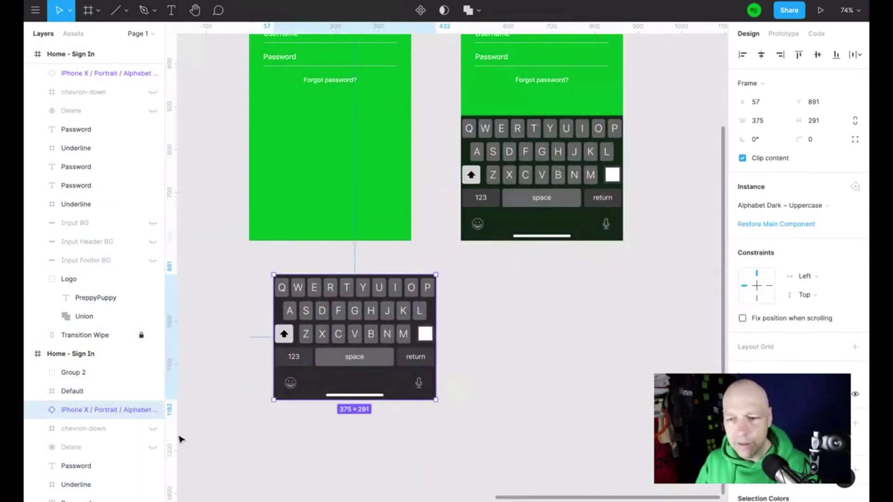
key(ctrl+z)
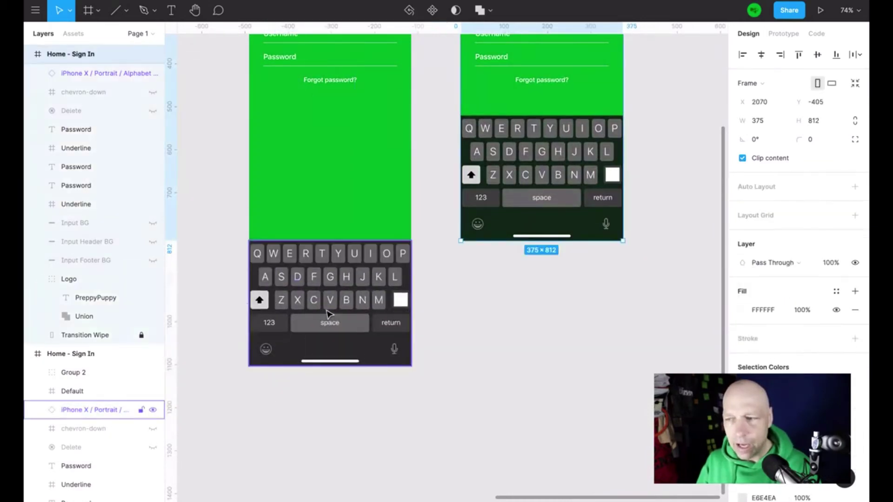
Move the keyboard up into the first Home - Sign In frame, to about X 14, Y 493, and turn off the keyboard's Clip content
drag(326, 293, 313, 162)
click(742, 158)
scroll(421, 310, up, 5)
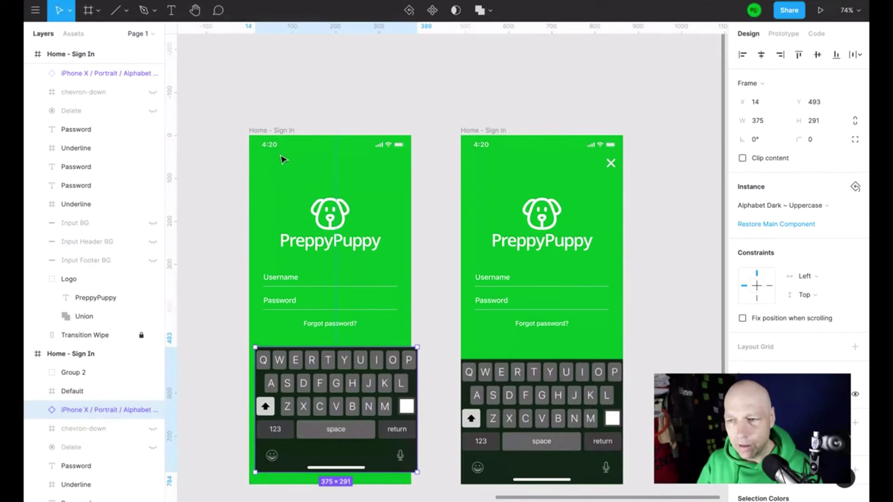
Turn on Clip content for the first Home - Sign In frame and check how its edge crops the offset keyboard
click(279, 131)
click(778, 160)
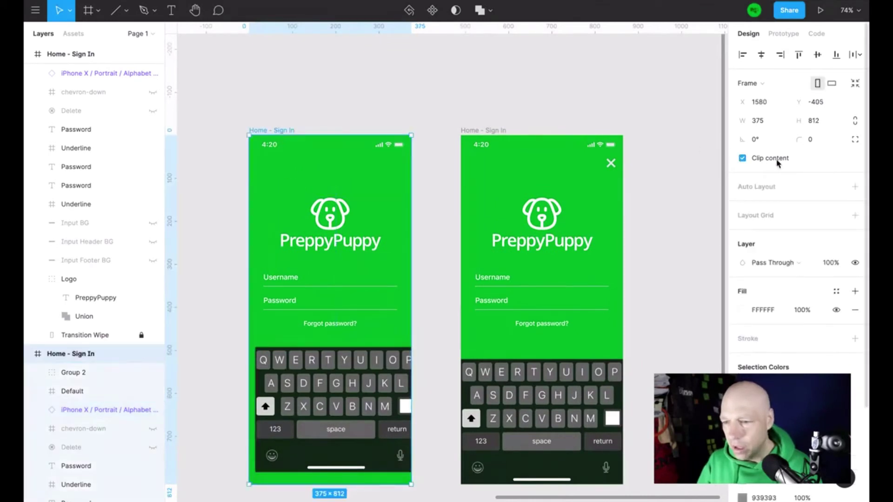
scroll(334, 404, down, 3)
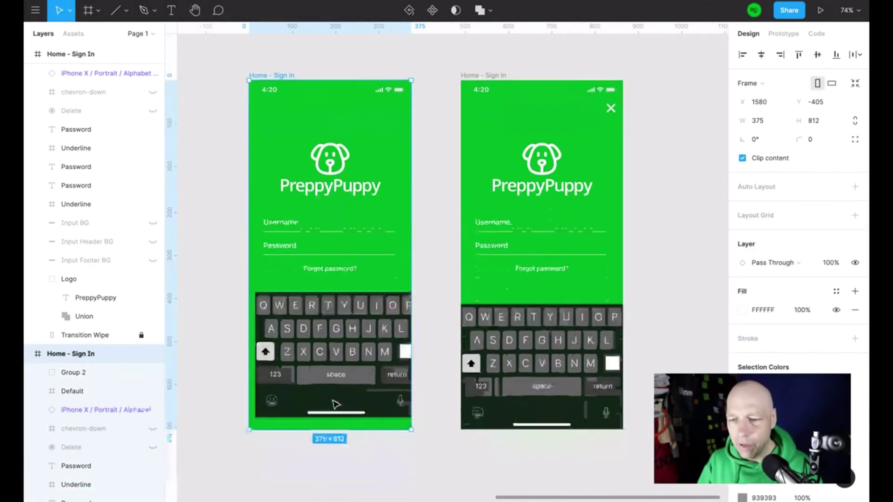
mouse_move(321, 233)
mouse_down()
mouse_move(321, 333)
mouse_move(329, 338)
mouse_move(321, 233)
mouse_up()
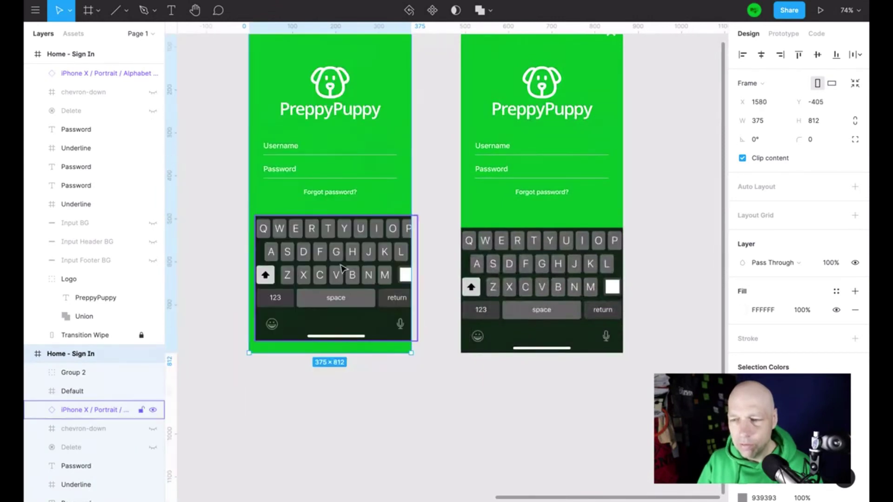
Try moving the keyboard out of the first Home - Sign In frame to about X 2041, Y 477, and preview the Sign In transition
click(359, 255)
drag(358, 255, 555, 417)
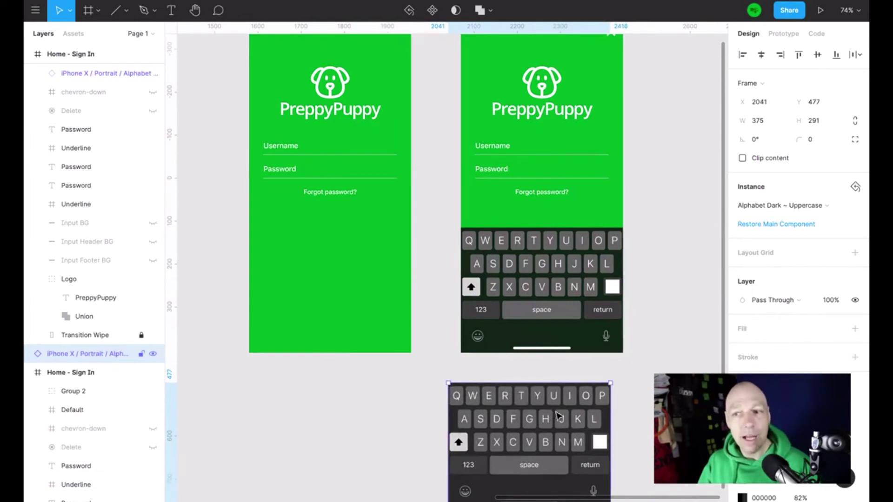
scroll(555, 409, up, 2)
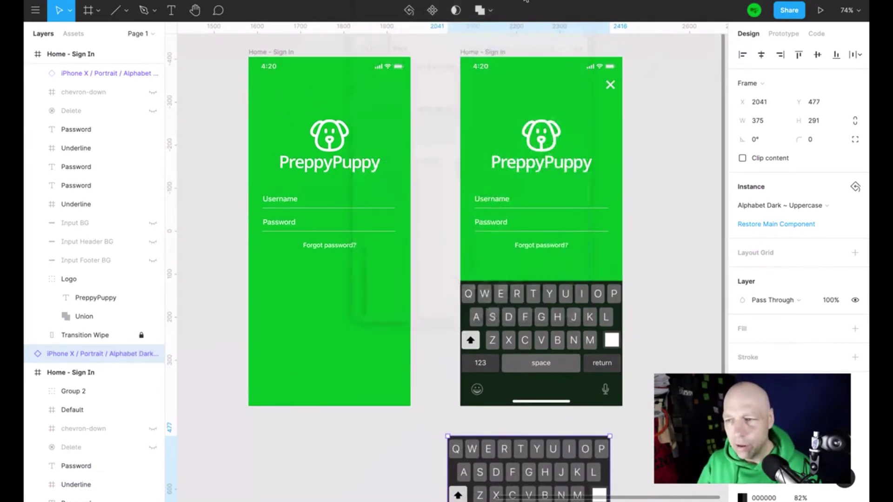
key(super+alt+Return)
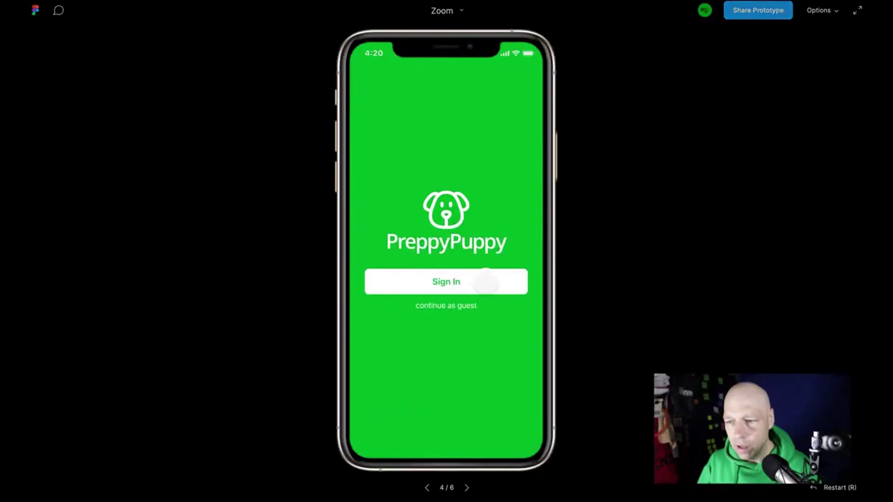
click(467, 279)
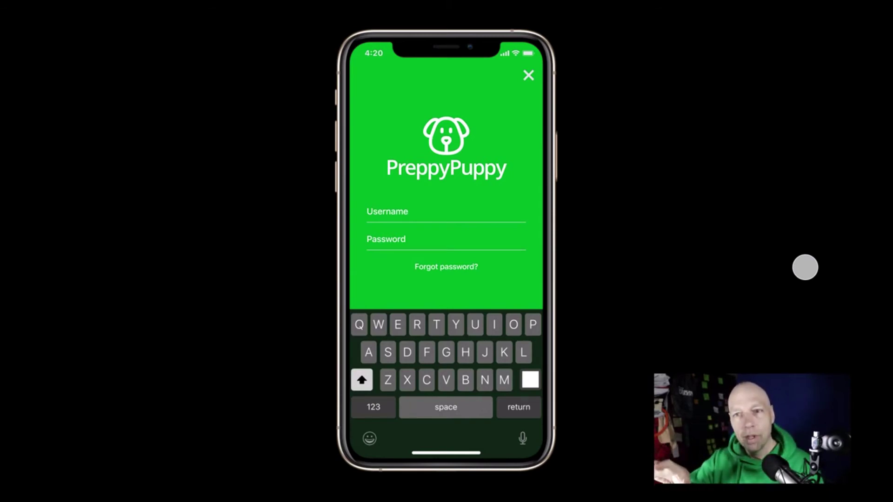
key(ctrl+w)
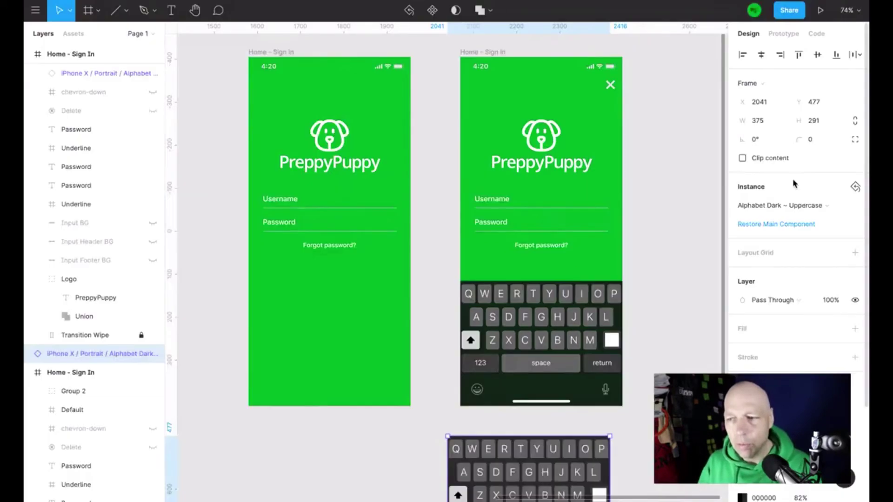
Undo the keyboard moves back to its placement directly below the first Home - Sign In frame
key(ctrl+z)
key(ctrl+z)
key(ctrl+shift+z)
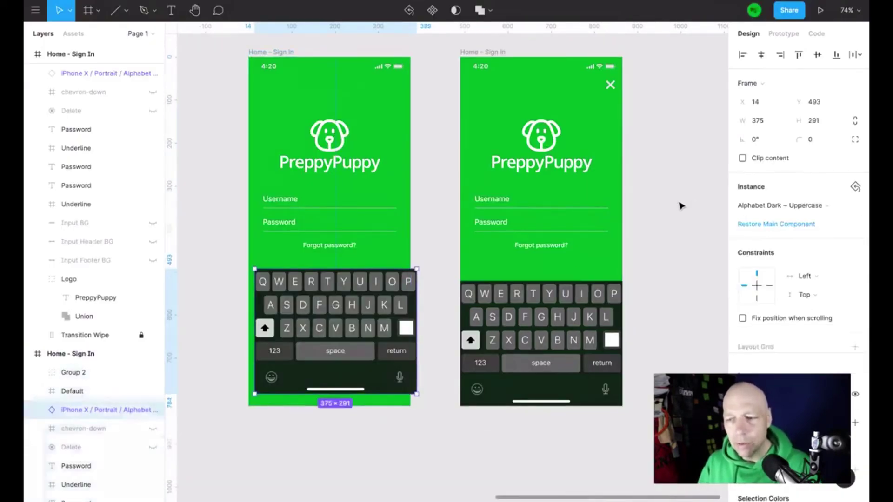
key(ctrl+z)
key(ctrl+z)
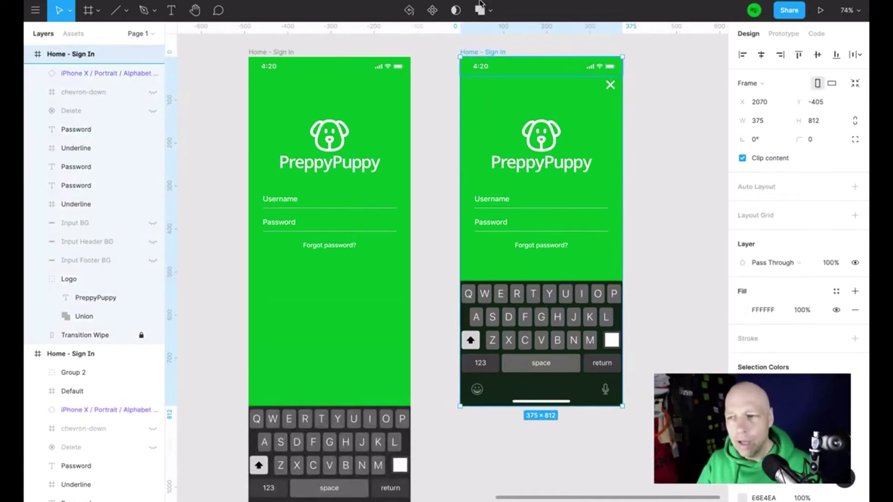
Select the first Home - Sign In frame, play the prototype and follow the Sign In button to watch the keyboard animation
click(263, 55)
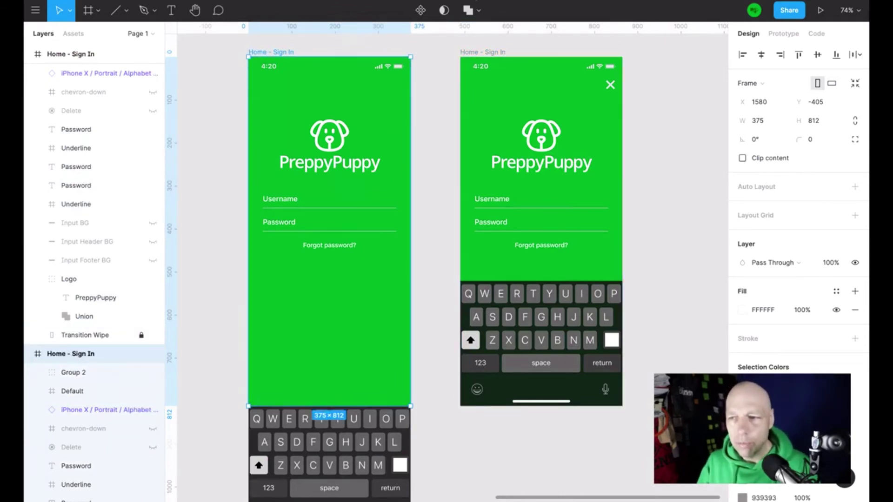
click(821, 10)
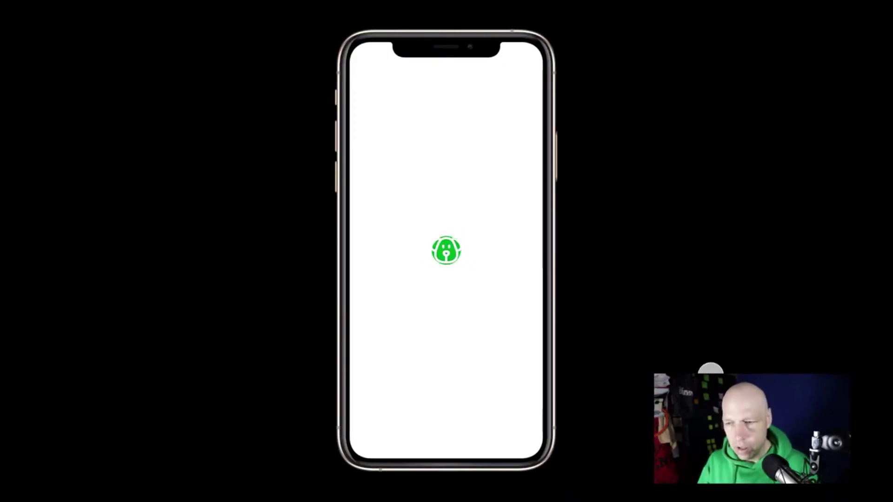
click(446, 281)
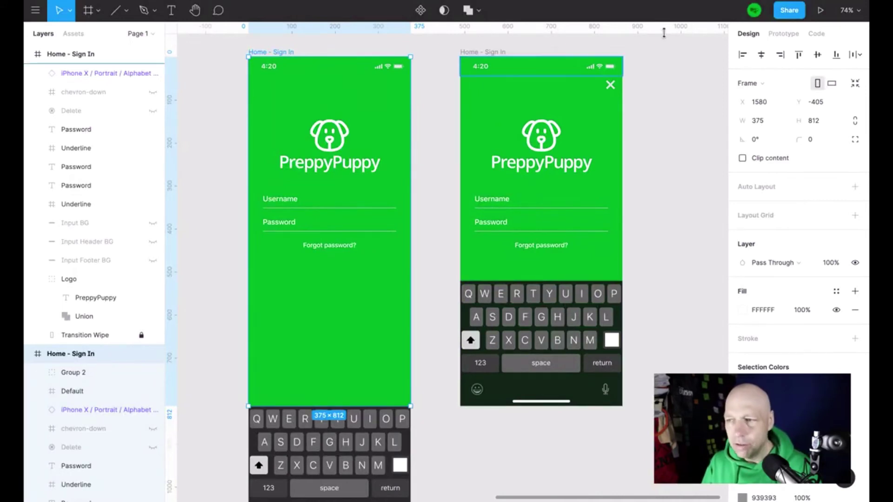
Adjust the custom easing curve between the two Home - Sign In frames to 0.5, -0.32, 0.42, 1, and replay the Sign In transition
click(792, 34)
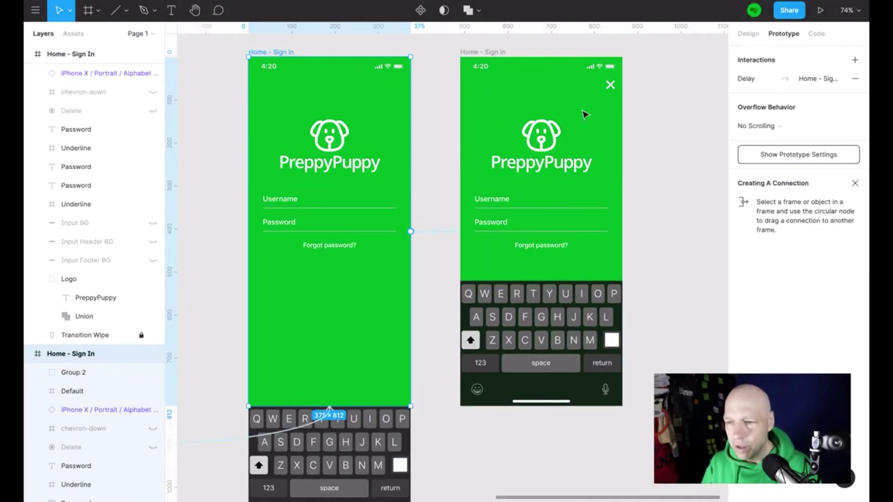
click(442, 233)
drag(655, 218, 653, 238)
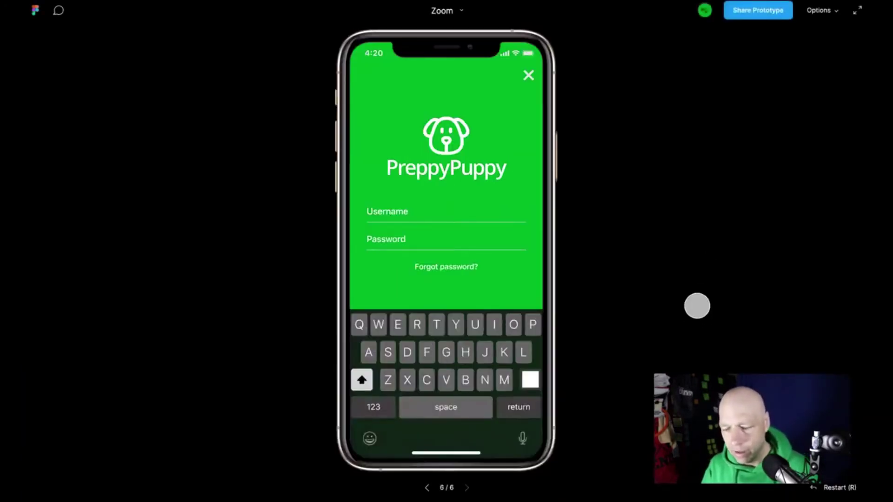
key(r)
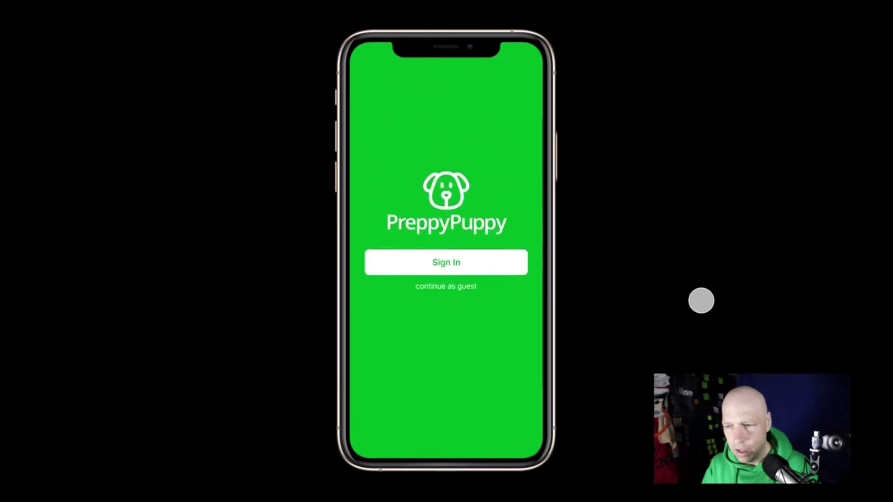
click(456, 289)
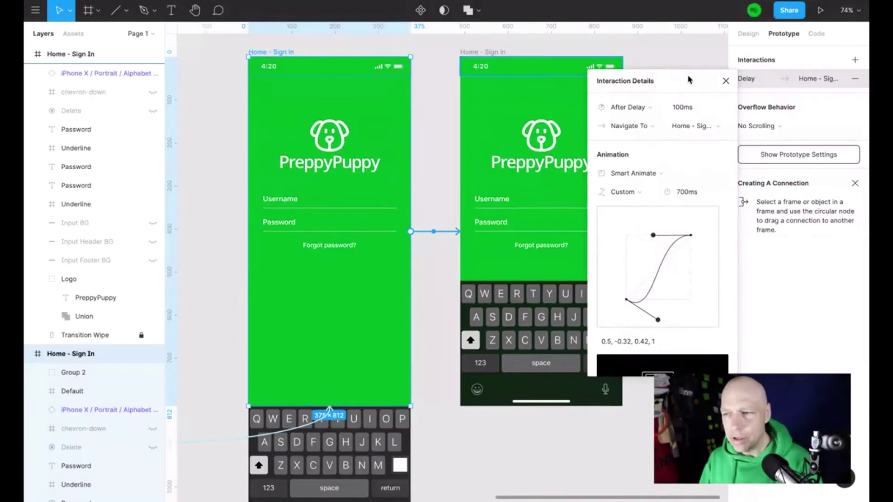
click(724, 81)
click(637, 88)
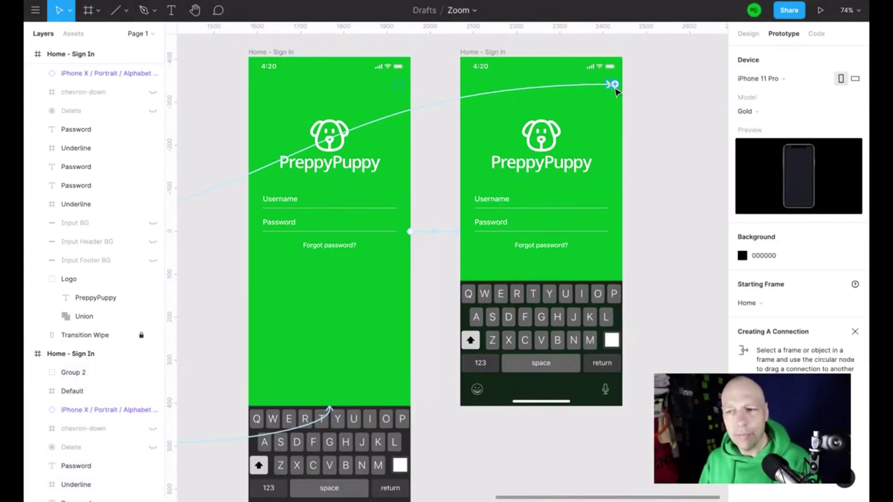
Compare the invisible close icon in the first Home - Sign In frame with the visible one in the second frame
click(398, 87)
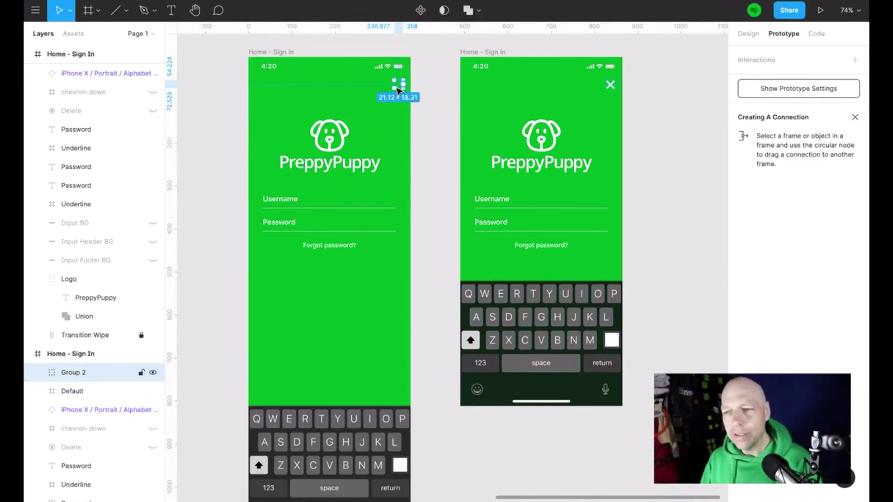
click(611, 85)
click(641, 93)
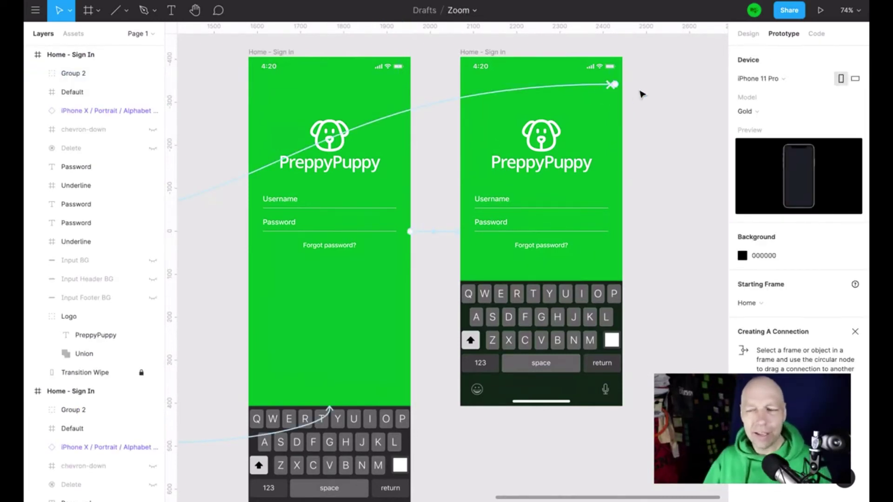
Rotate the invisible close icon, Group 2, in the first Home - Sign In frame to a diagonal orientation
click(397, 88)
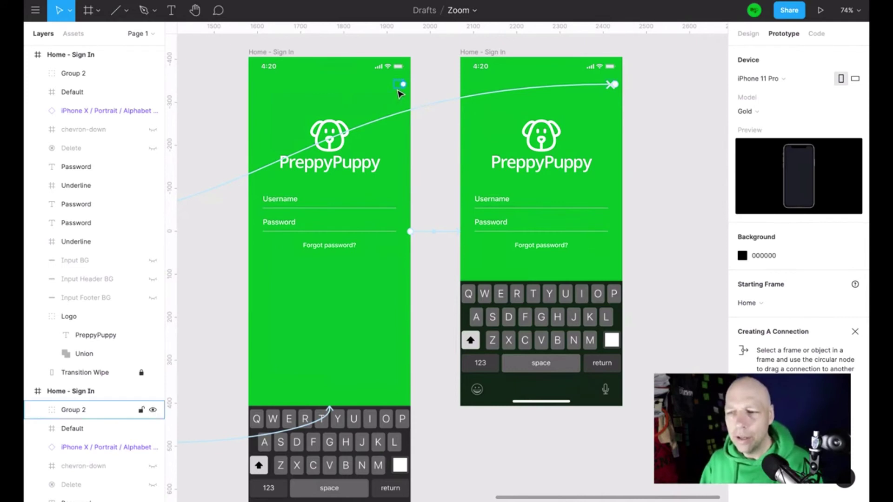
drag(405, 75, 396, 69)
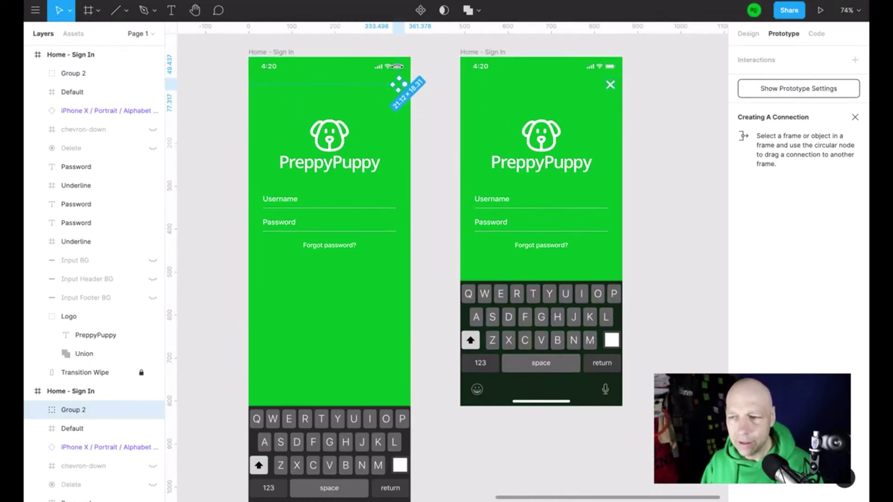
scroll(435, 72, up, 1)
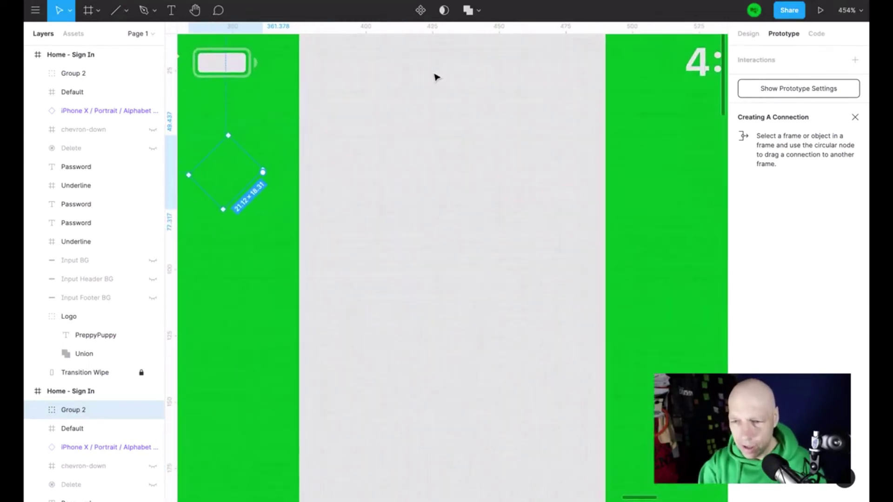
drag(230, 129, 230, 132)
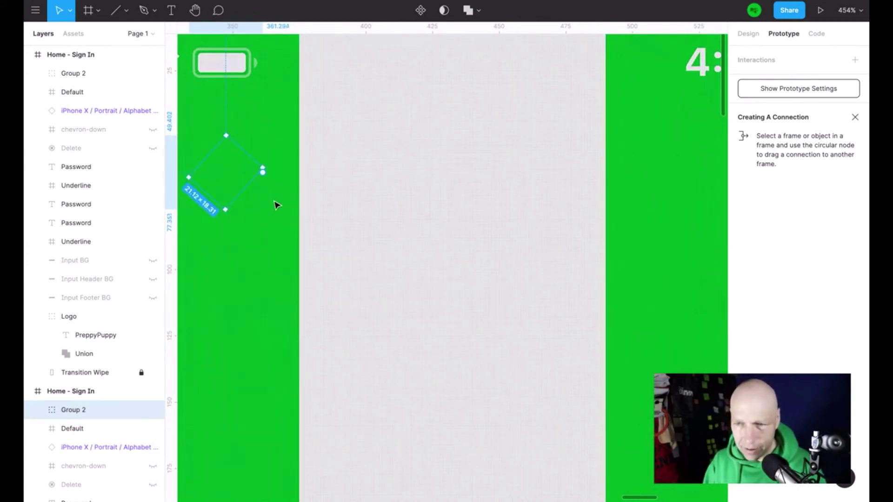
click(376, 148)
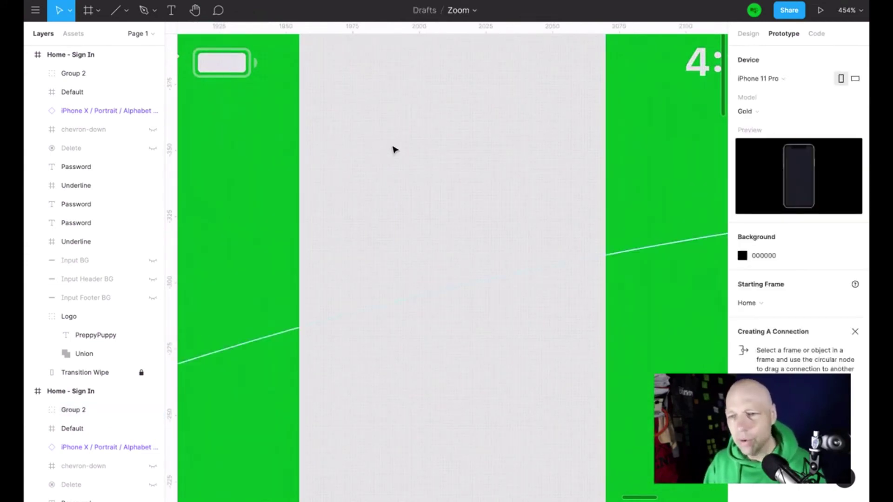
Restart the prototype preview, follow Sign In to watch the close icon's animation, and close the sign-in screen
click(541, 1)
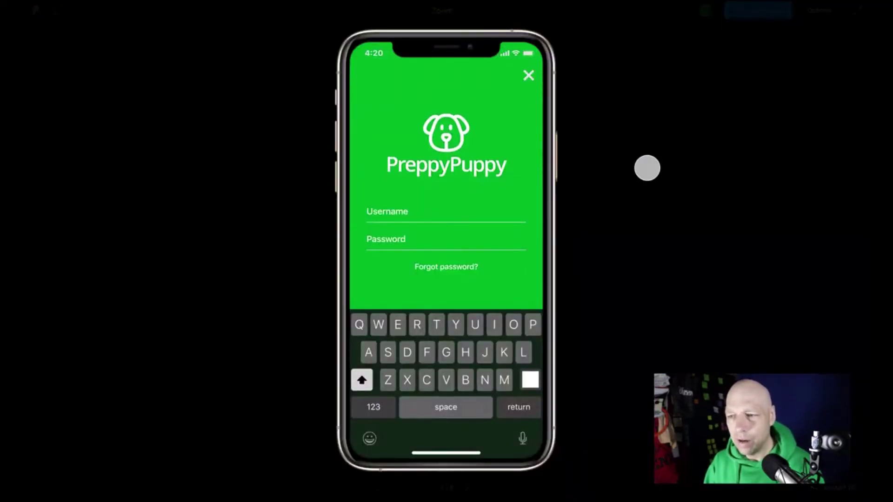
key(r)
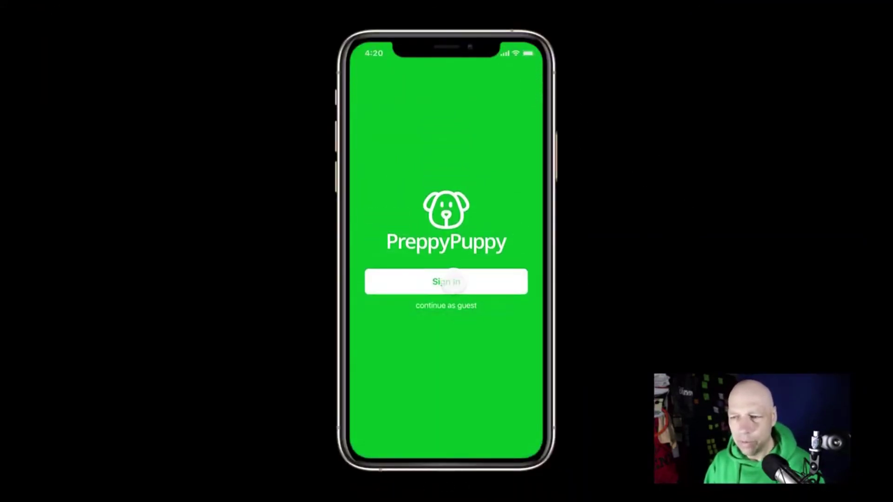
click(453, 281)
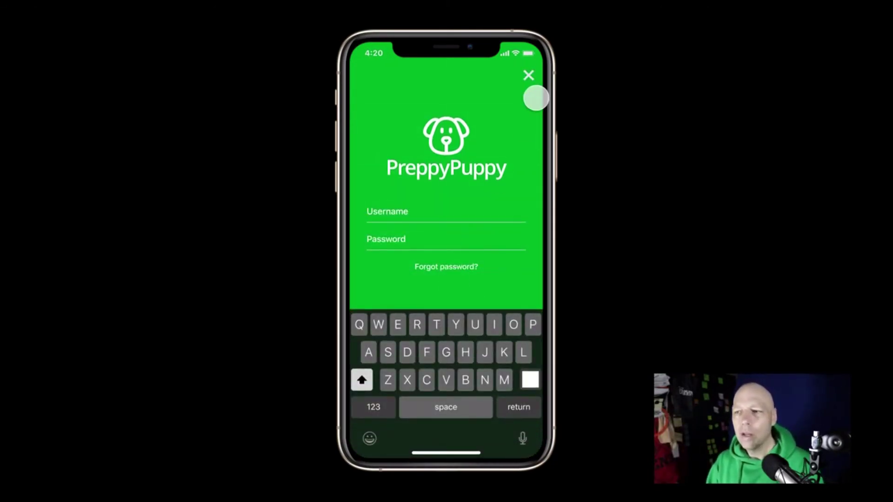
click(530, 75)
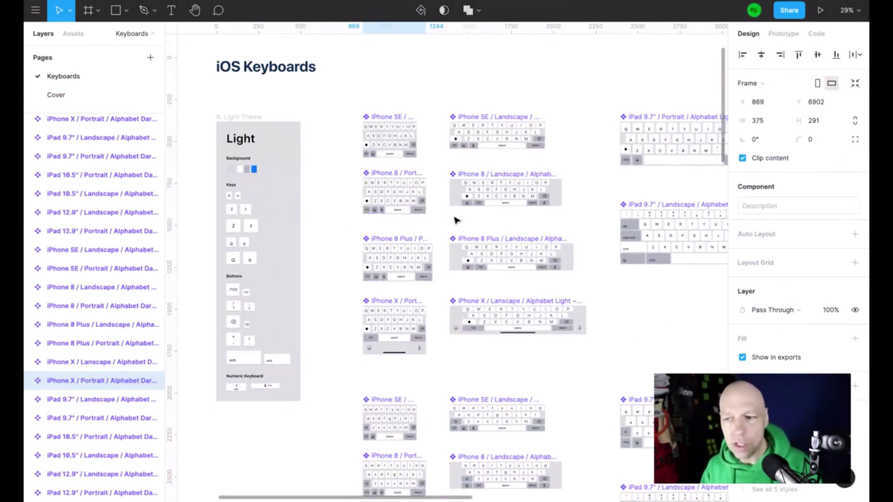
Look through the light and dark keyboard components in the iOS Keyboards file
scroll(389, 305, down, 10)
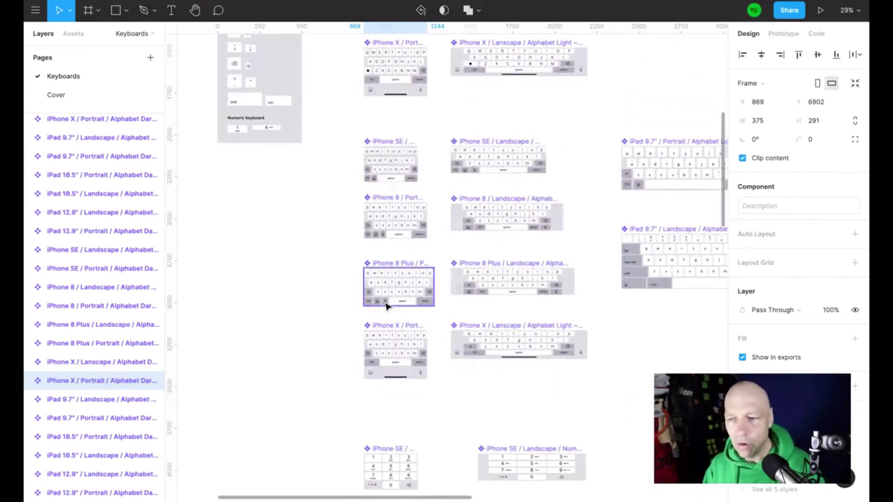
scroll(386, 307, down, 3)
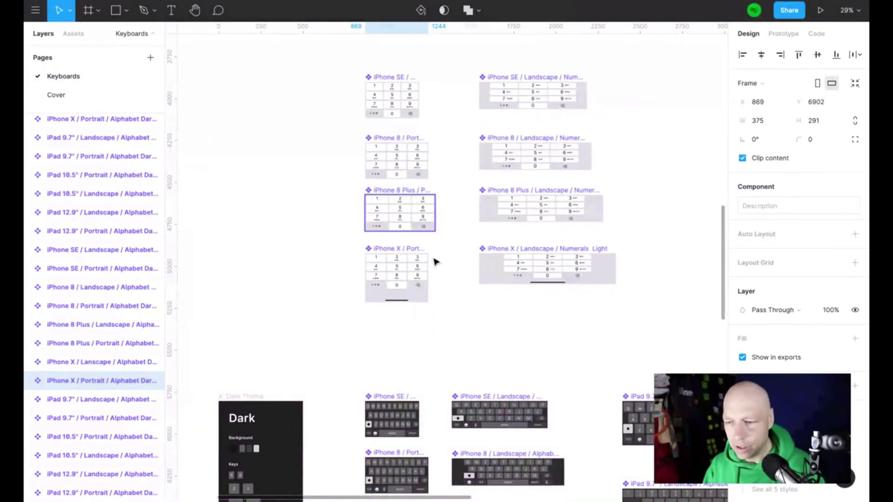
scroll(428, 257, down, 6)
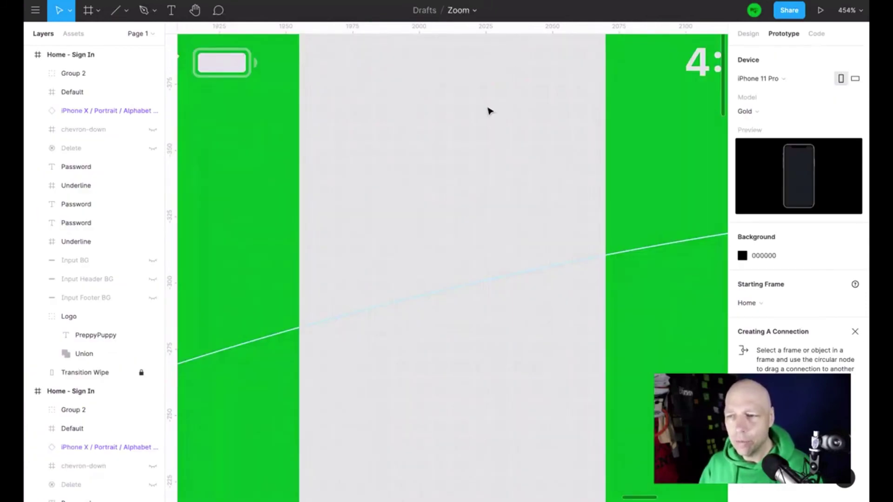
Examine the Cards Dark template on the iOS toolkit's Layout samples page, including its status bar and the plus icon in the Collections header
scroll(490, 109, right, 5)
scroll(492, 108, up, 3)
scroll(492, 108, up, 3)
scroll(490, 107, down, 6)
scroll(489, 106, right, 6)
scroll(487, 104, up, 5)
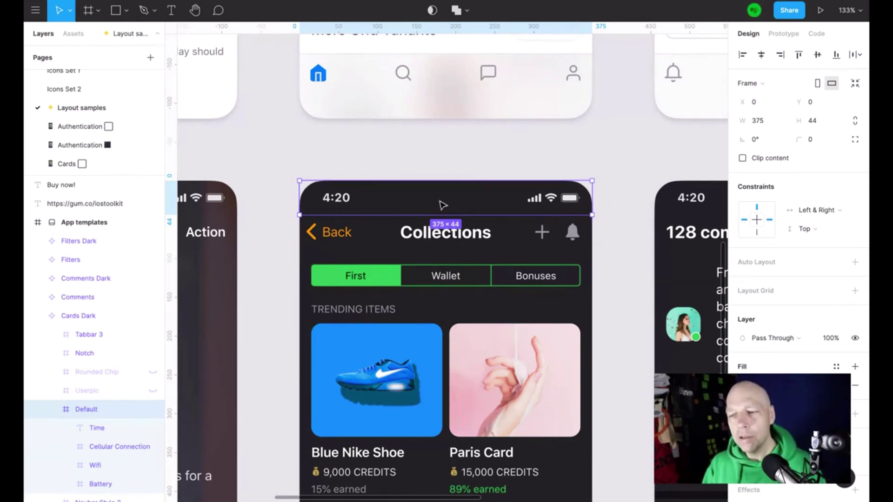
click(621, 236)
click(545, 235)
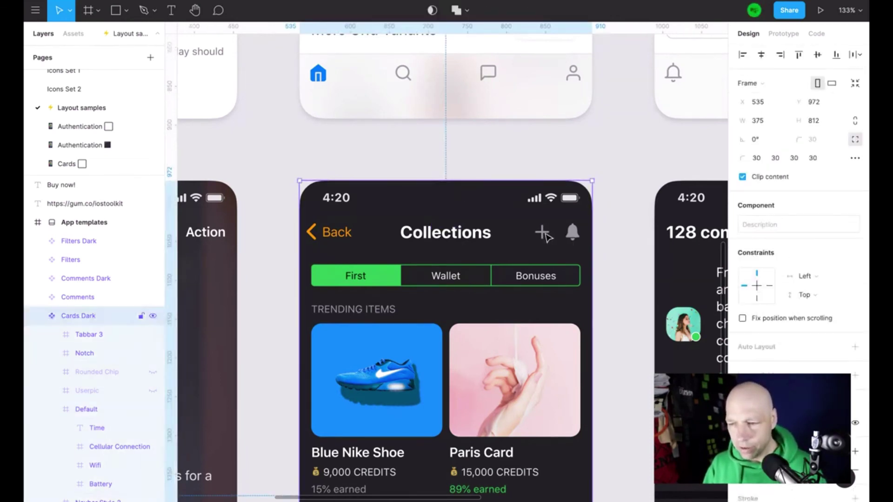
double_click(547, 237)
double_click(547, 237)
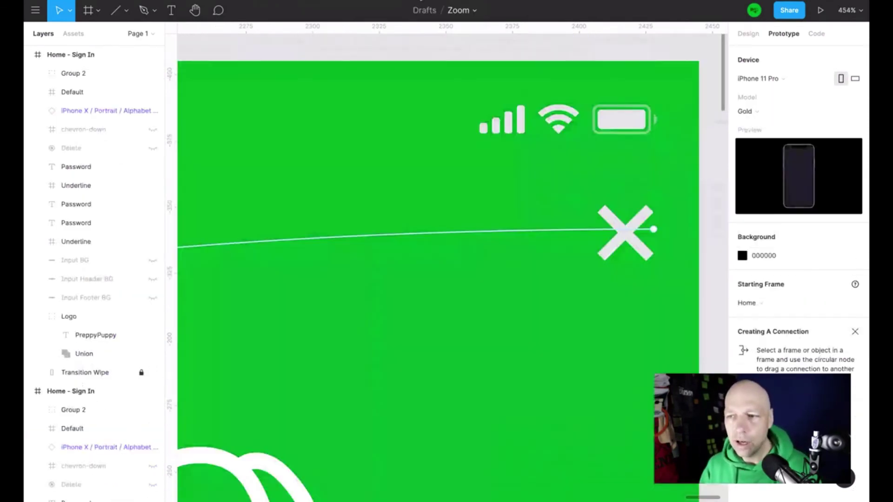
Turn on Clip content for the first Home - Sign In frame in the Zoom file to hide the keyboard below it
scroll(576, 284, down, 10)
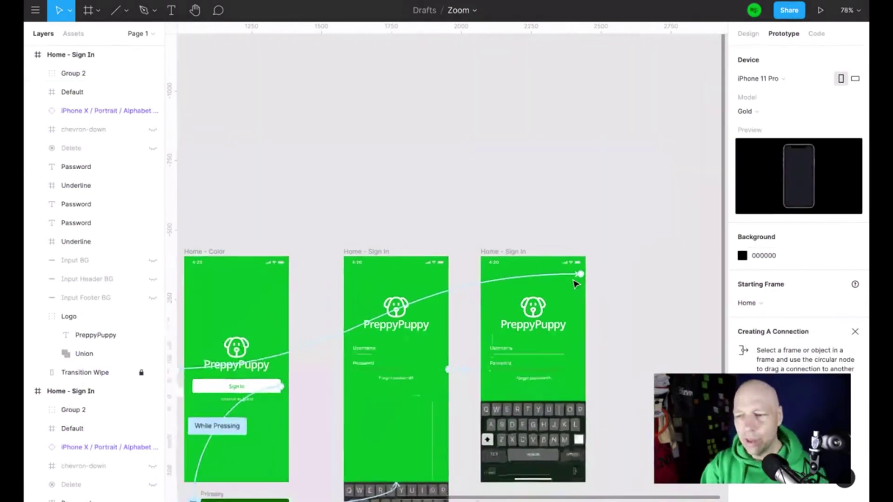
scroll(575, 285, down, 2)
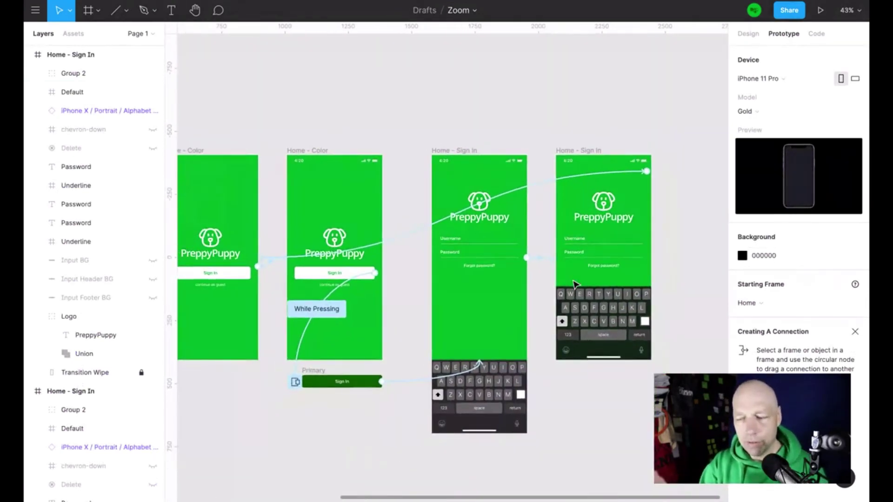
scroll(575, 284, down, 5)
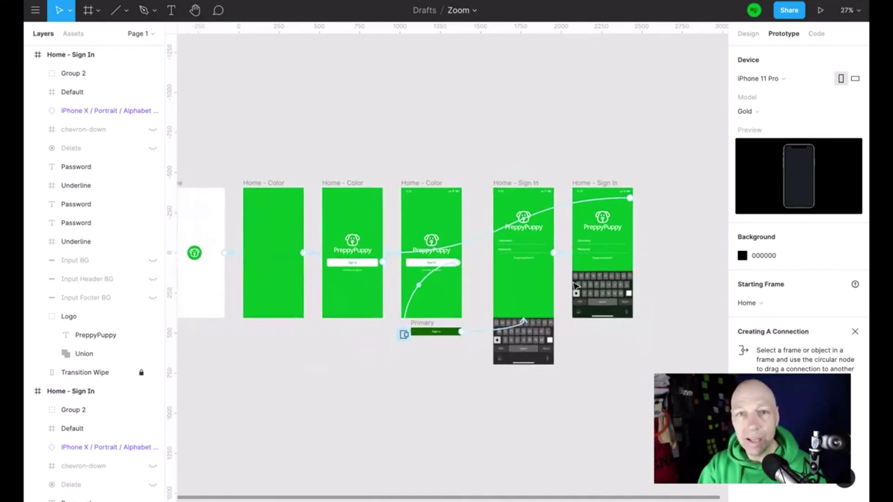
scroll(575, 286, left, 1)
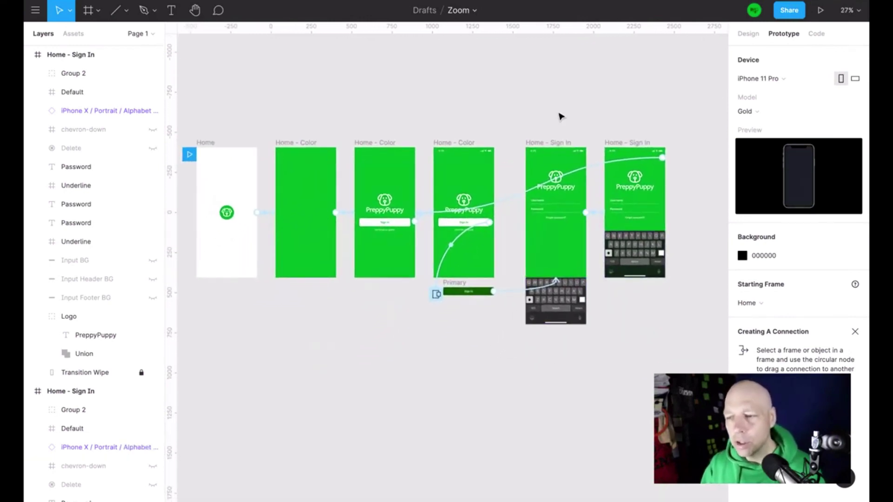
click(557, 146)
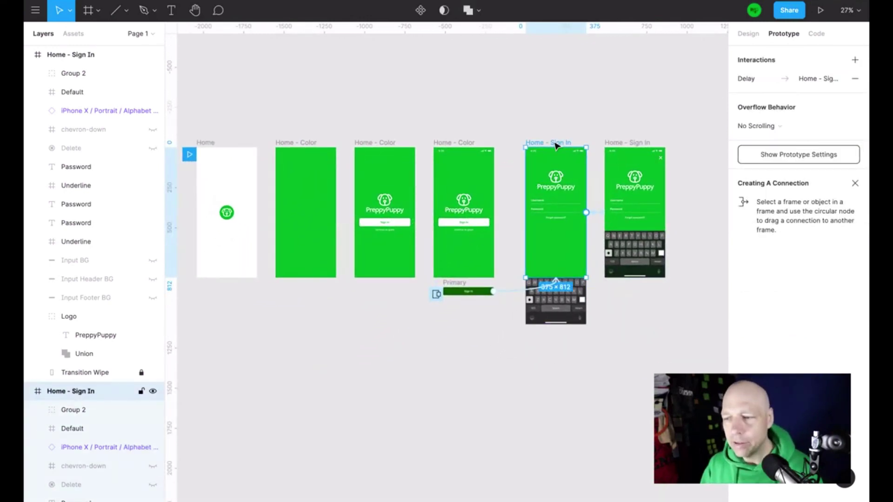
click(757, 38)
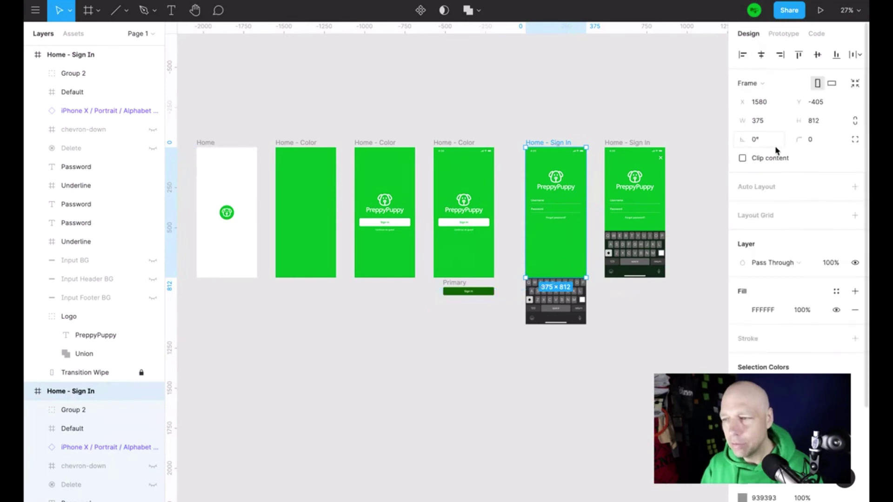
click(773, 158)
click(634, 106)
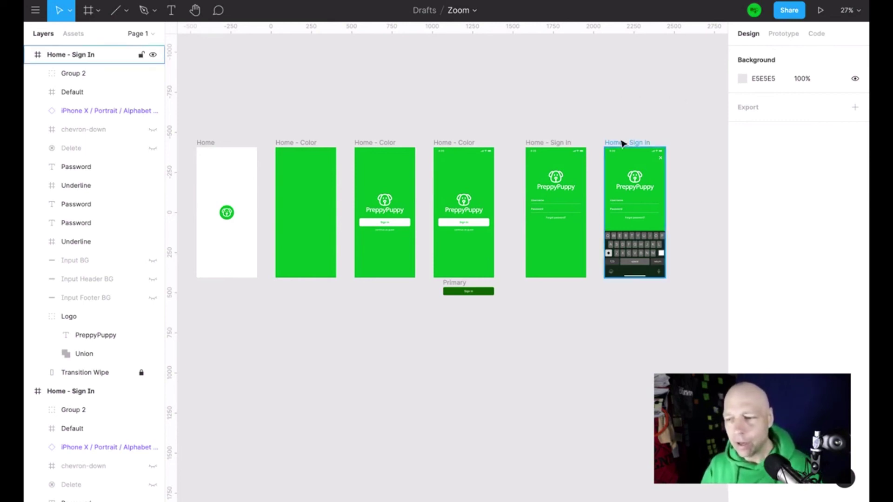
mouse_move(586, 499)
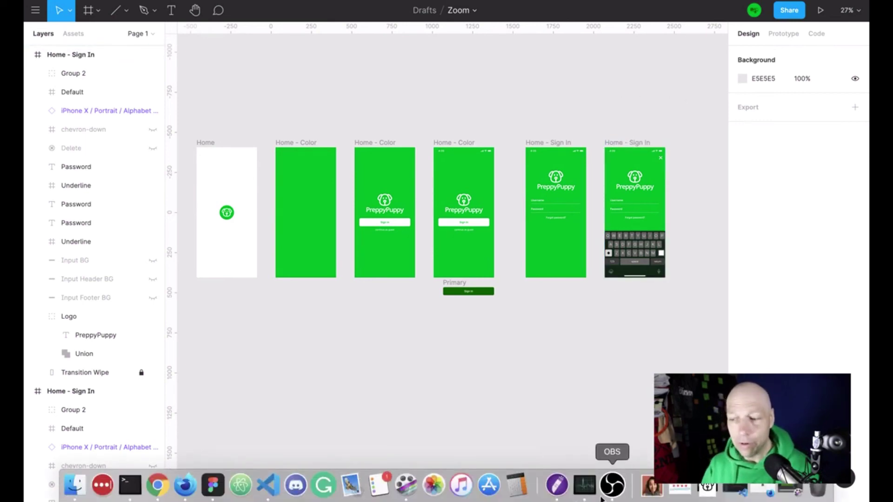